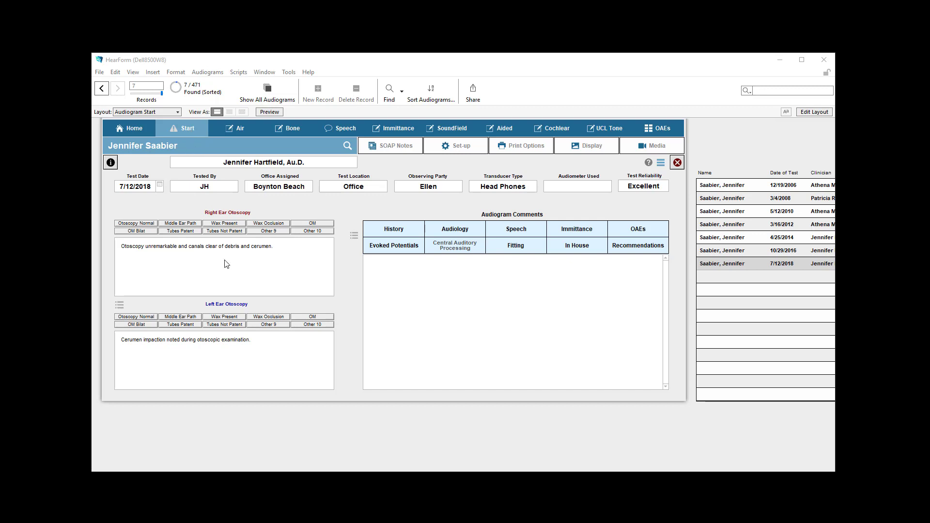
- Fill the audiogram comments on the Start screen with the stored Audiology comments
click(143, 247)
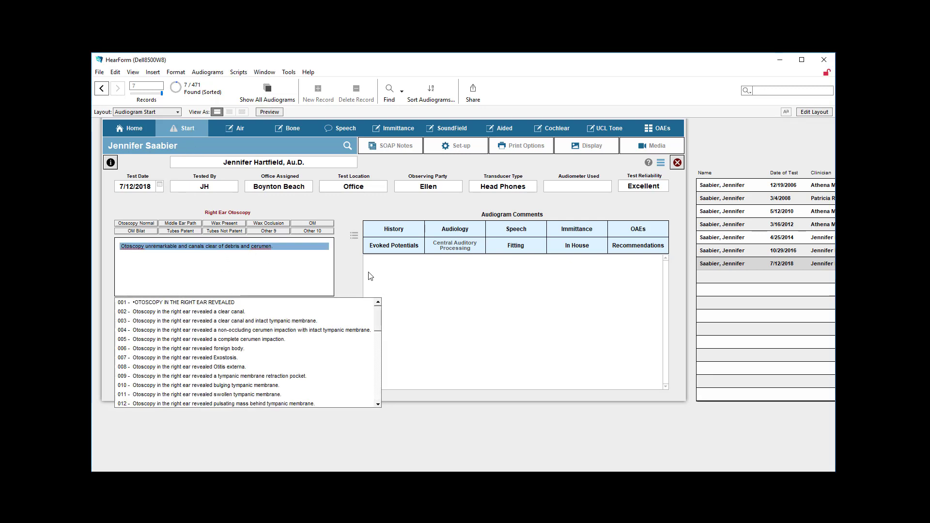
click(455, 229)
click(450, 359)
drag(450, 358, 346, 251)
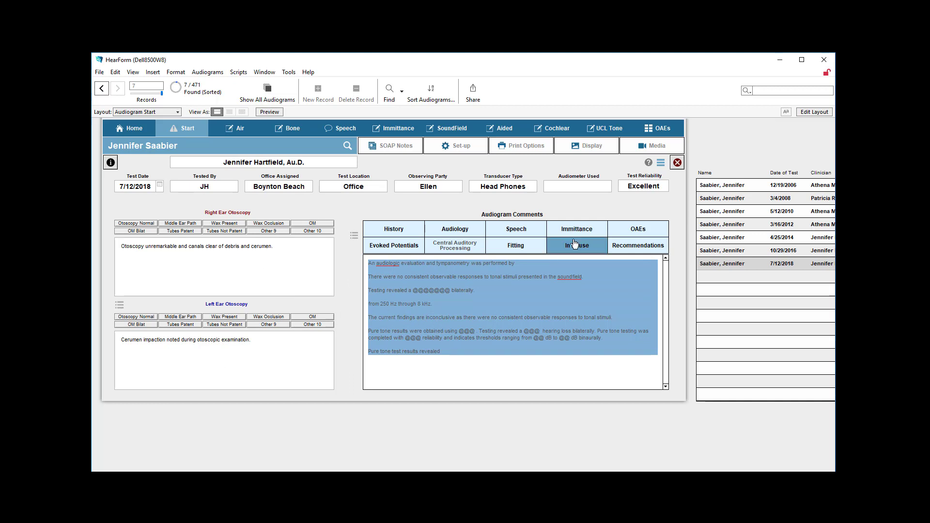
- Open the SOAP notes and insert the default comments in the Introduction category
click(406, 154)
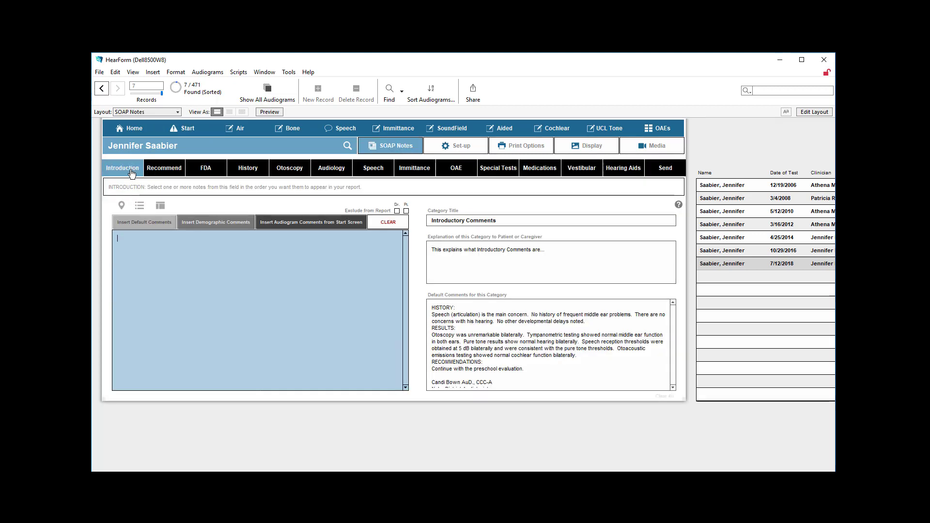
click(139, 223)
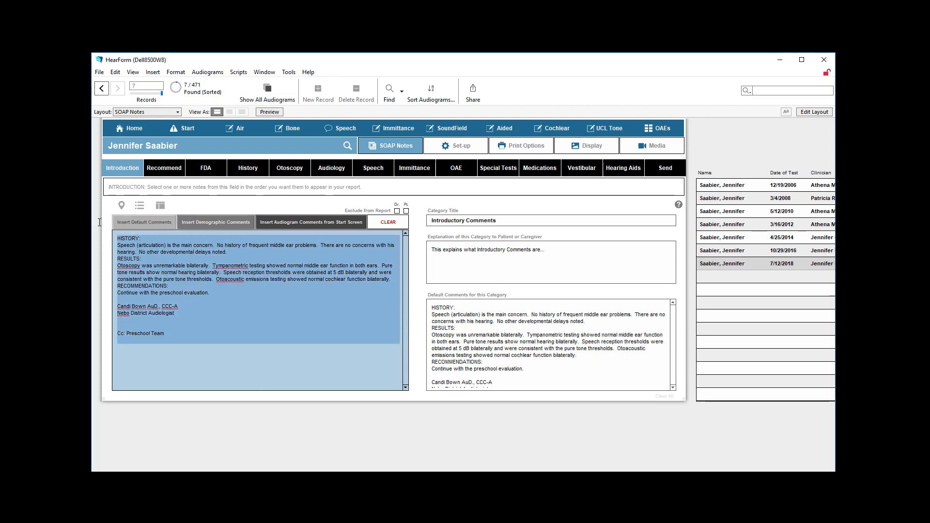
- Rebuild the introduction from the demographic comments, the note "an Auditory Brainstem Response (ABR) test" and the Start screen's audiogram comments
click(225, 228)
click(225, 227)
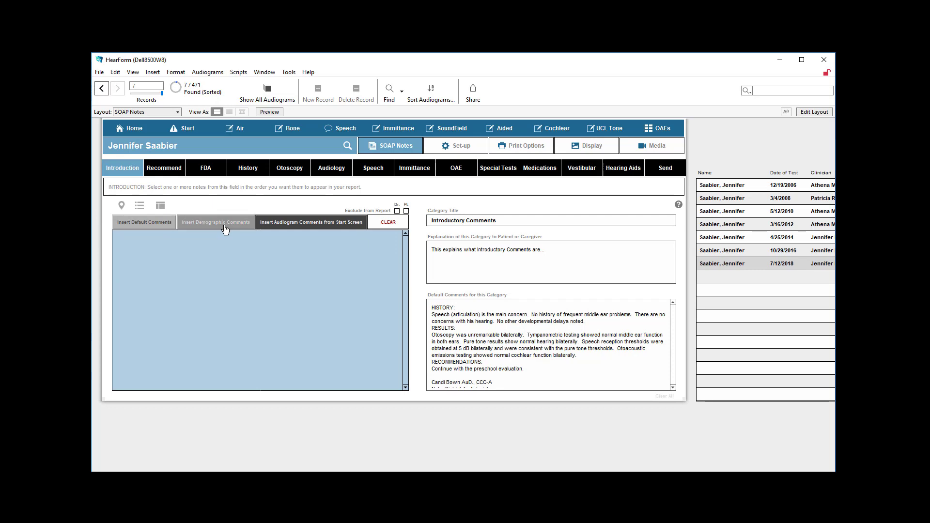
click(192, 189)
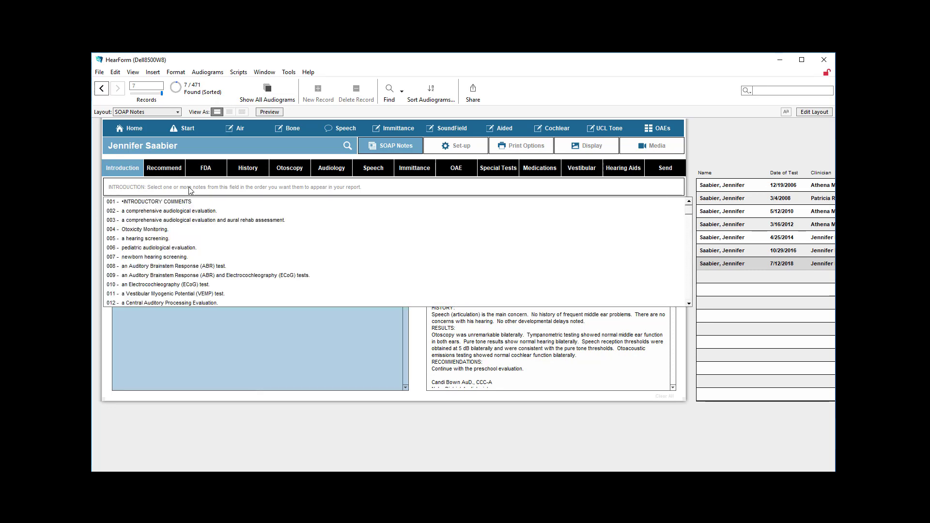
scroll(178, 248, down, 10)
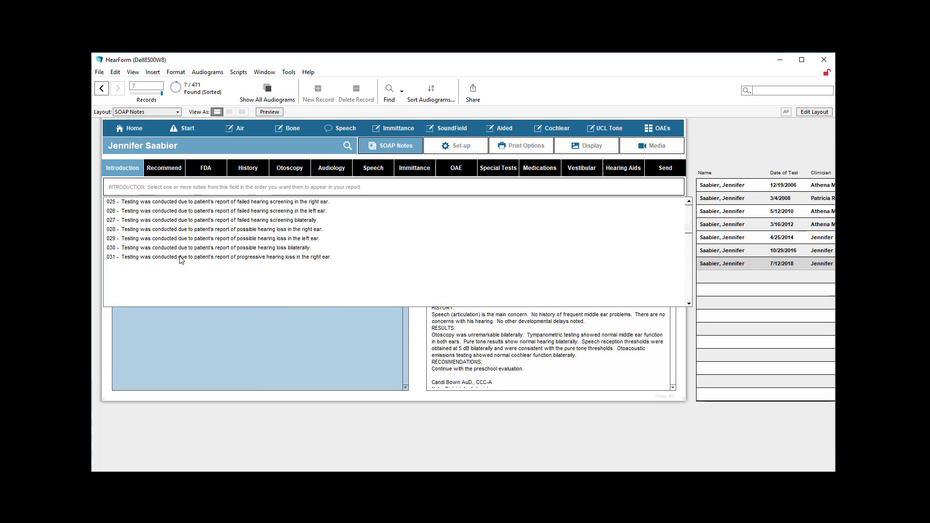
scroll(176, 257, up, 8)
click(167, 211)
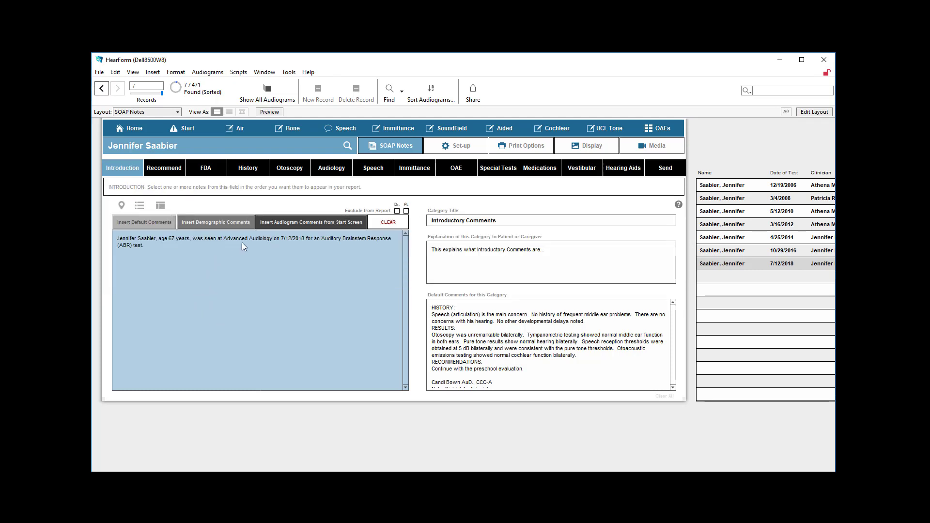
click(293, 223)
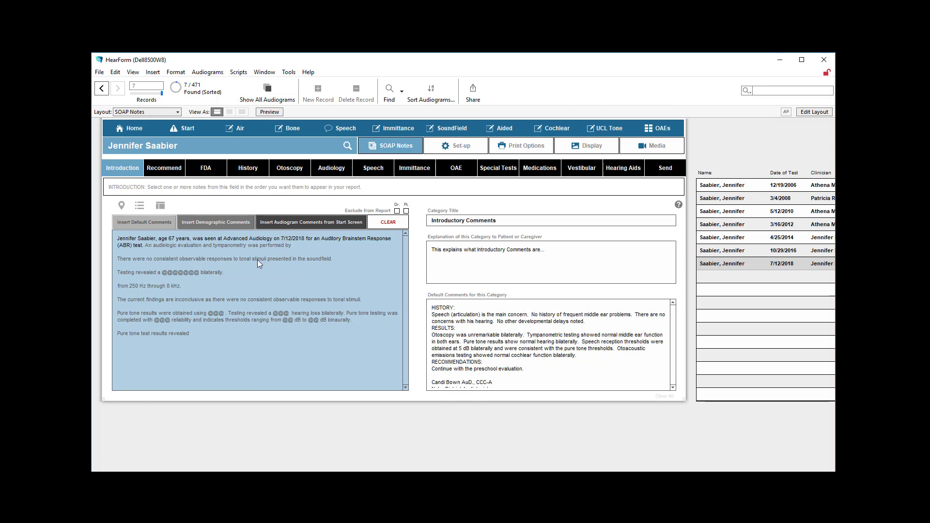
- Insert the default comments in the Recommendations category of the SOAP notes
click(162, 171)
click(151, 223)
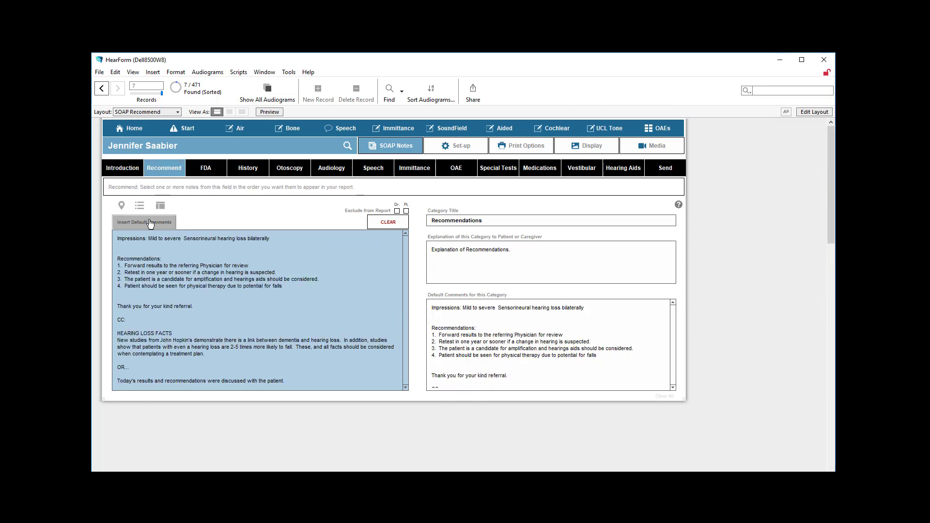
click(244, 326)
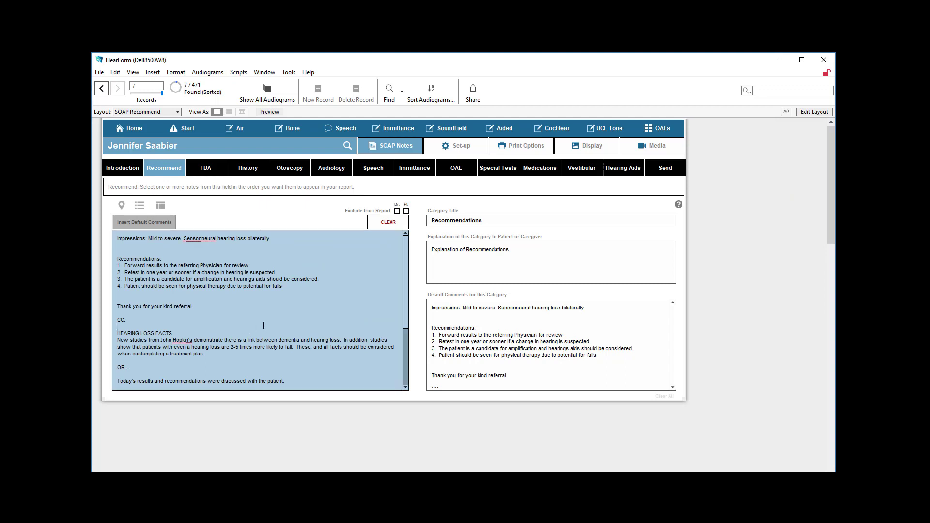
- Delete all Recommendations text and add the stored note "Repeat audiological evaluation in 6 months or sooner if changes arise."
click(388, 223)
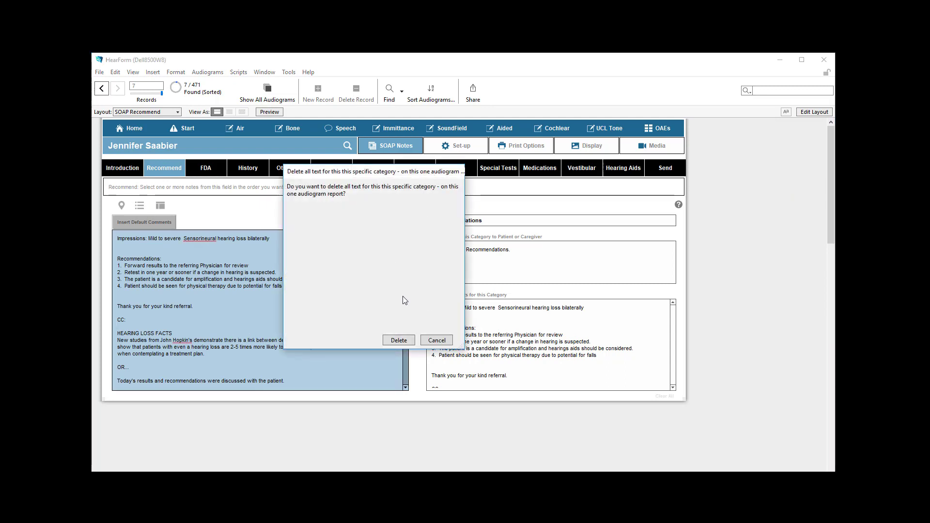
click(398, 340)
click(156, 189)
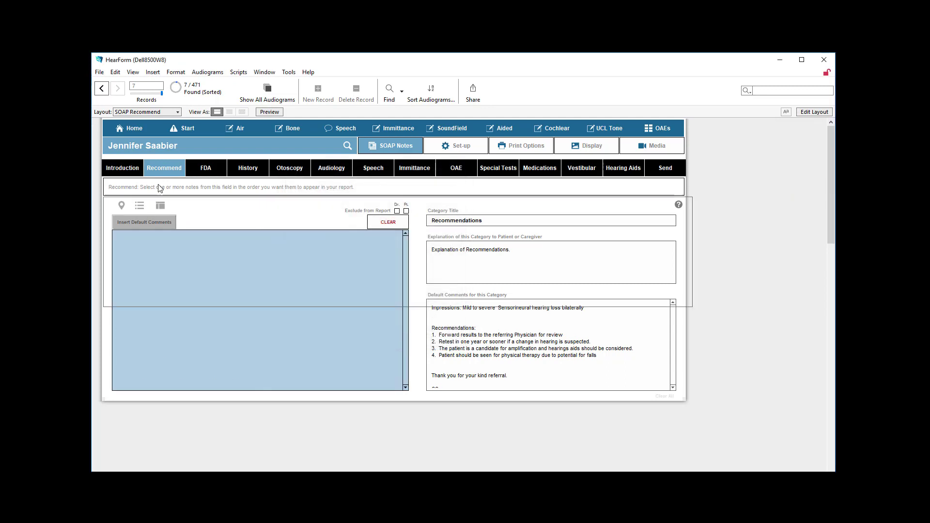
click(155, 220)
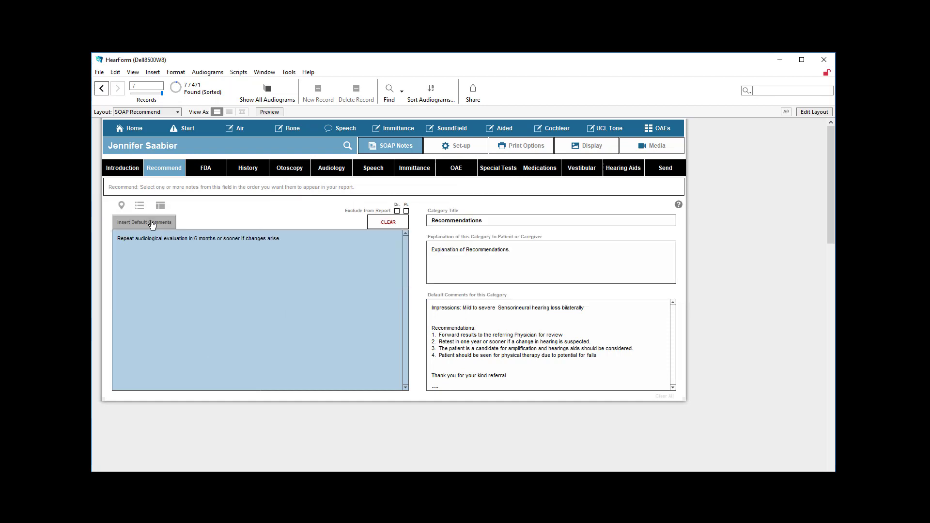
- Append a sentence to the recommendation about using Dragon NaturallySpeaking, or dictating to Siri with the FileMakerGo 17 app on the iPad or iPhone
click(310, 248)
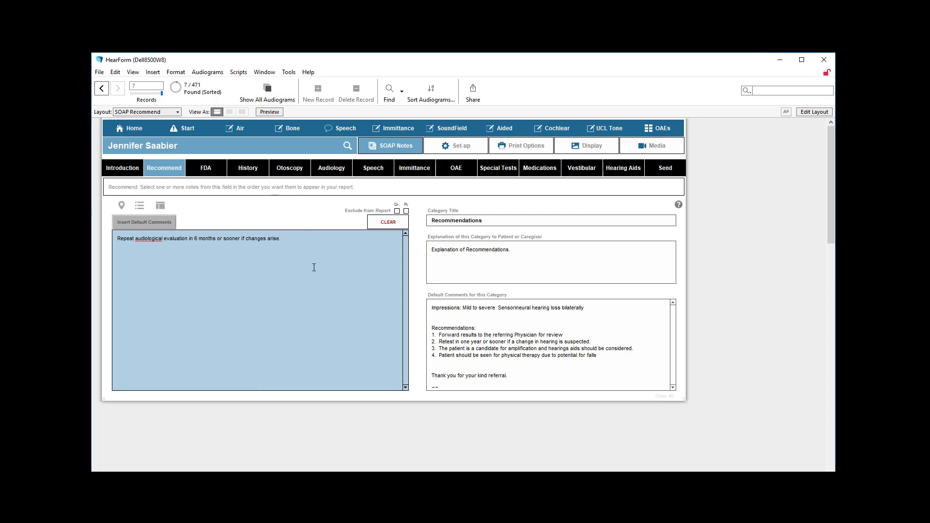
text(I can turn on my Dragon NaturallySpeaking)
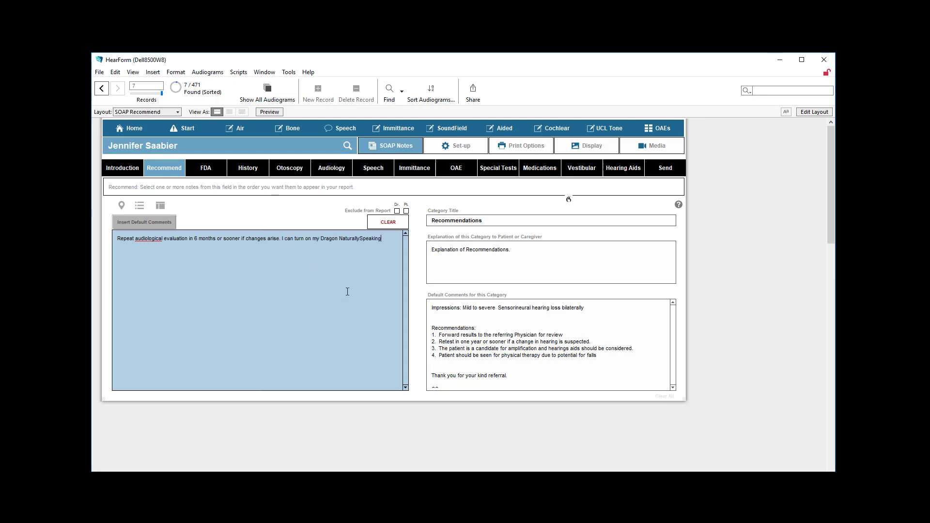
text( or using the)
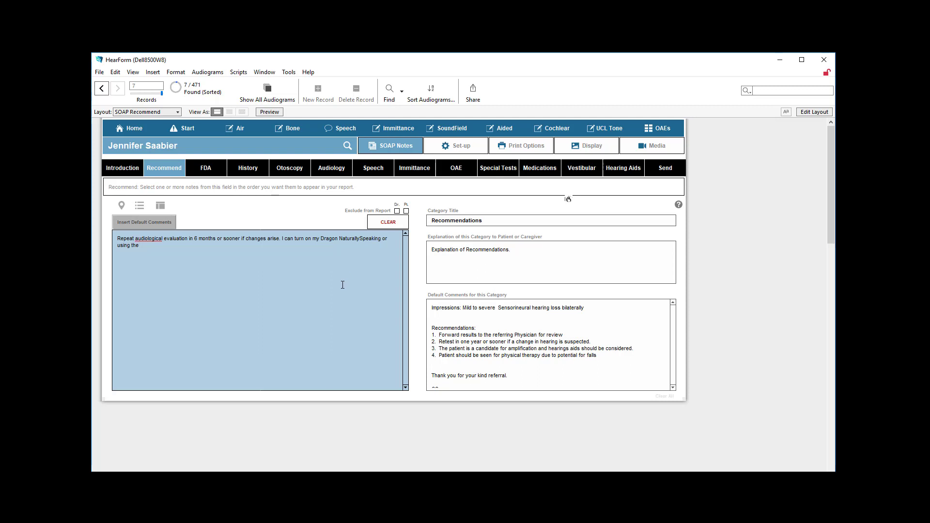
text( FileMakerGo 17 app on the iPad or the iPhone)
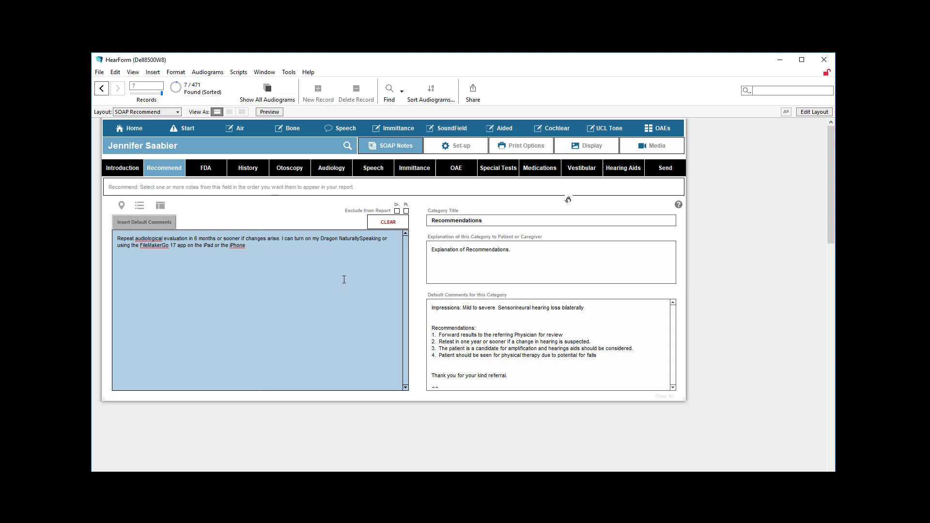
text(, I can also enter information by dictating to Siri.)
- Insert the FDA default comments and replace them with "History of rapidly progressive hearing loss for the left ear within the last 90 days"
click(209, 170)
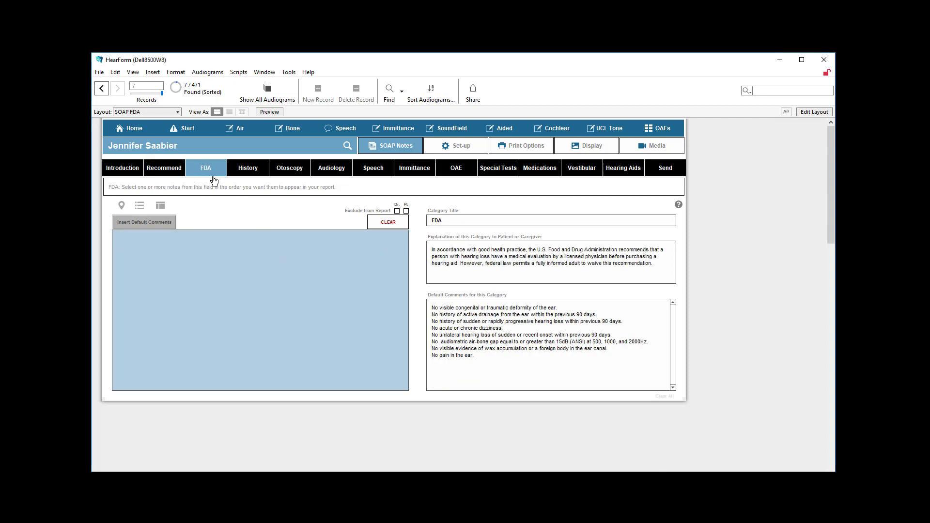
click(160, 224)
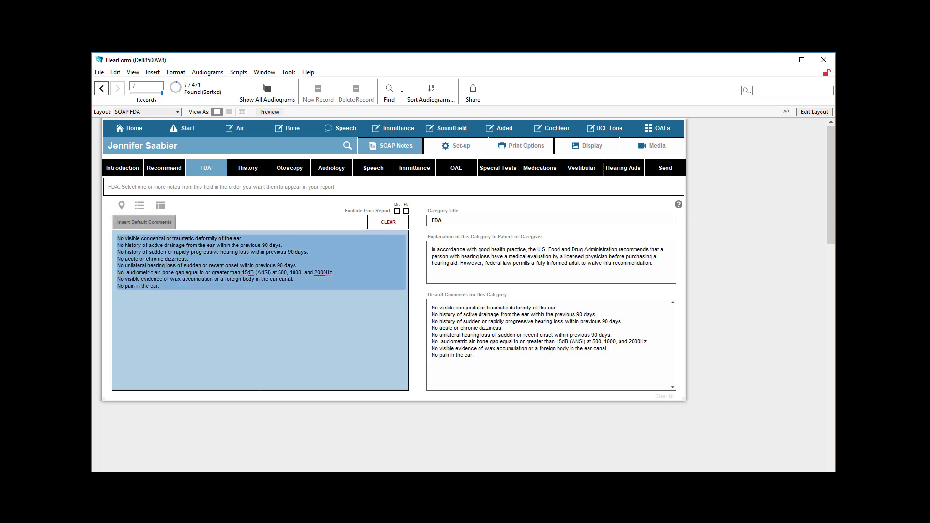
click(183, 191)
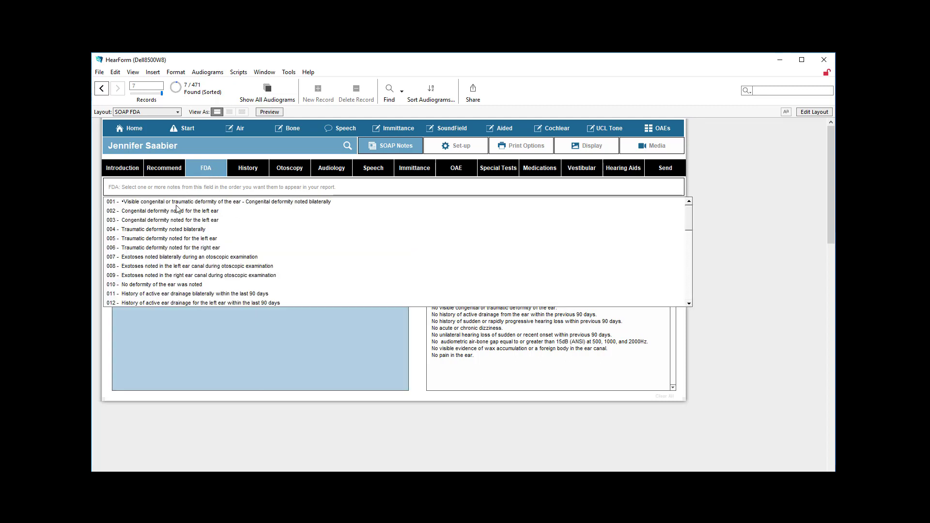
scroll(173, 274, down, 2)
scroll(174, 274, down, 2)
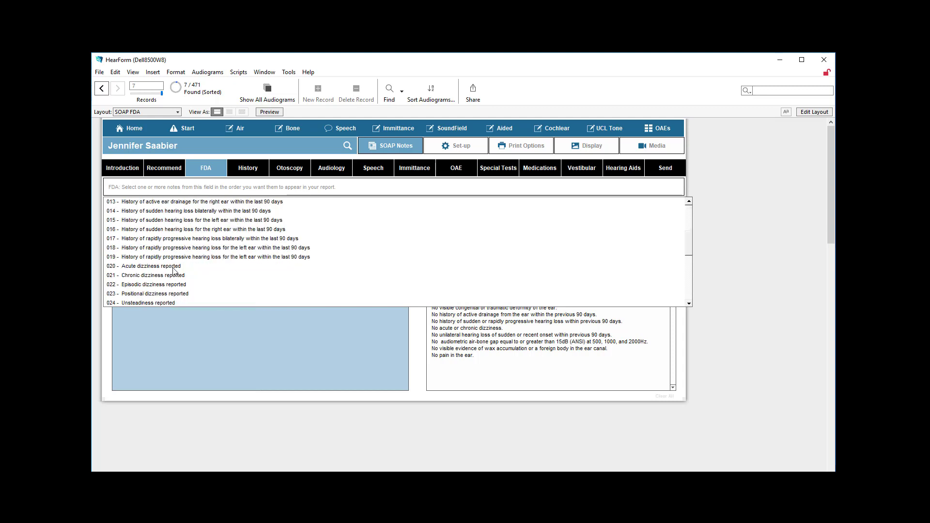
click(174, 248)
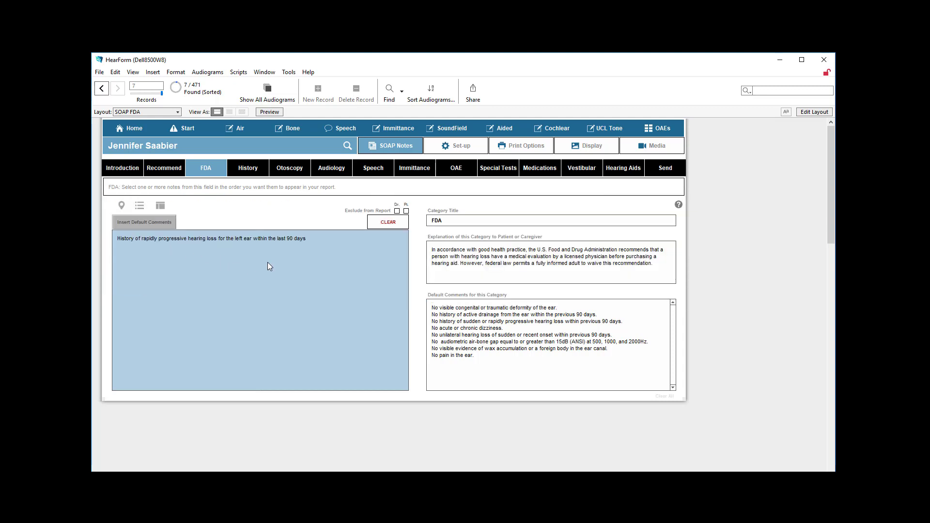
- In the History category, insert the default comments and add the note "Patient reported current symptoms of Otalgia constant in the left ear."
click(248, 168)
click(163, 223)
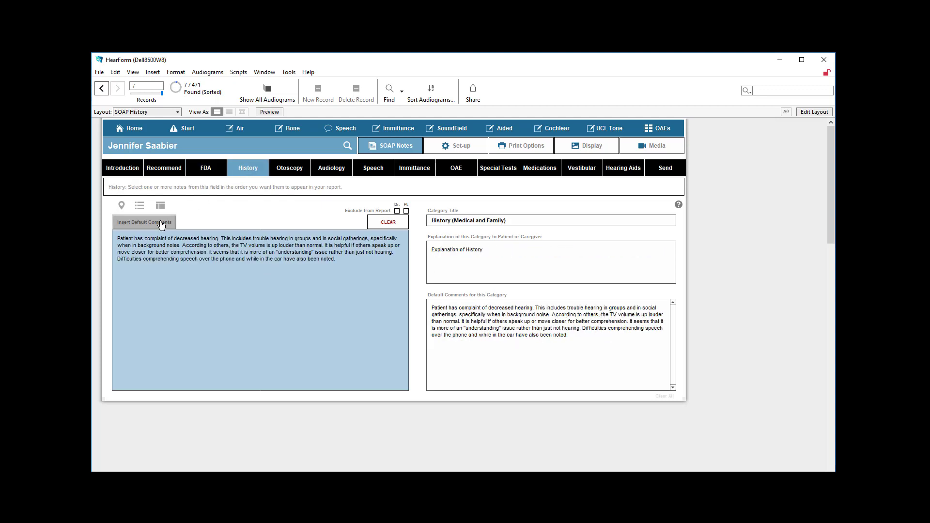
click(249, 191)
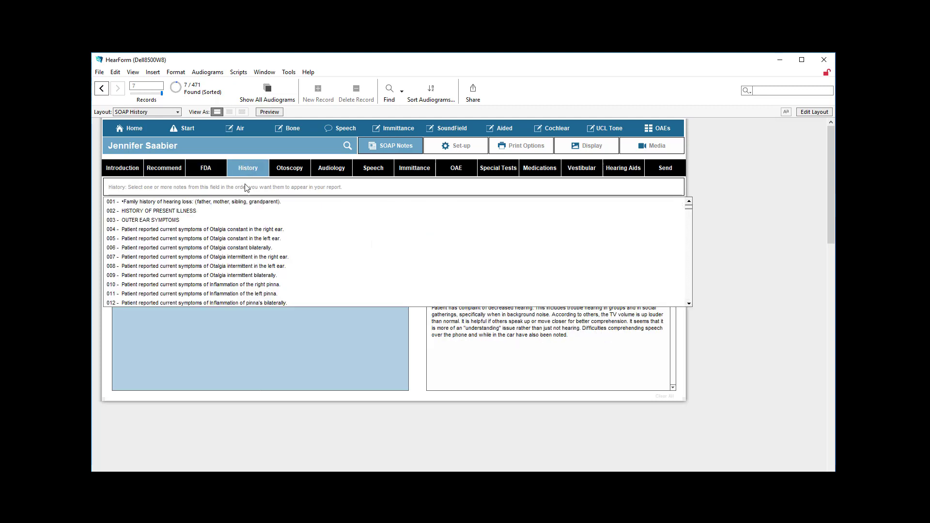
click(204, 239)
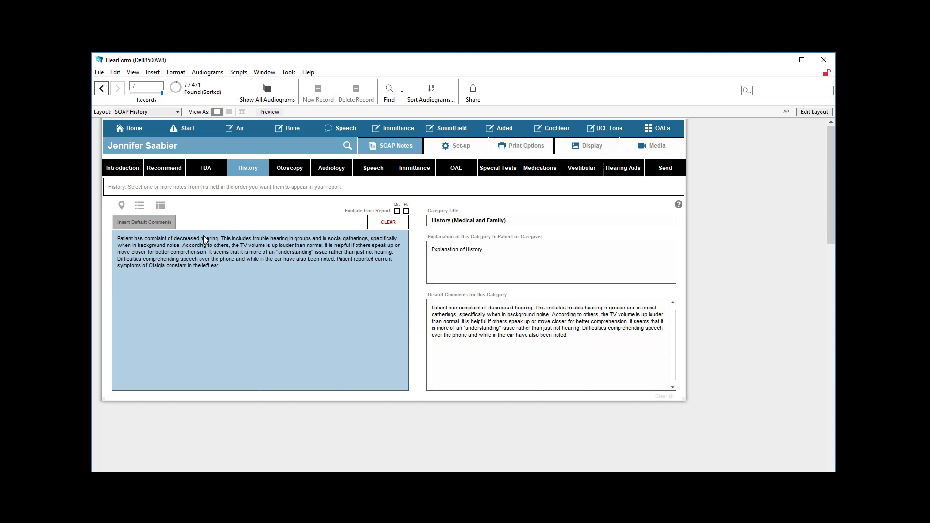
- Add the note "Patient reported current symptoms of Otalgia intermittent in the right ear." as a separate paragraph after a blank line in the history
click(229, 266)
key(Return)
key(Return)
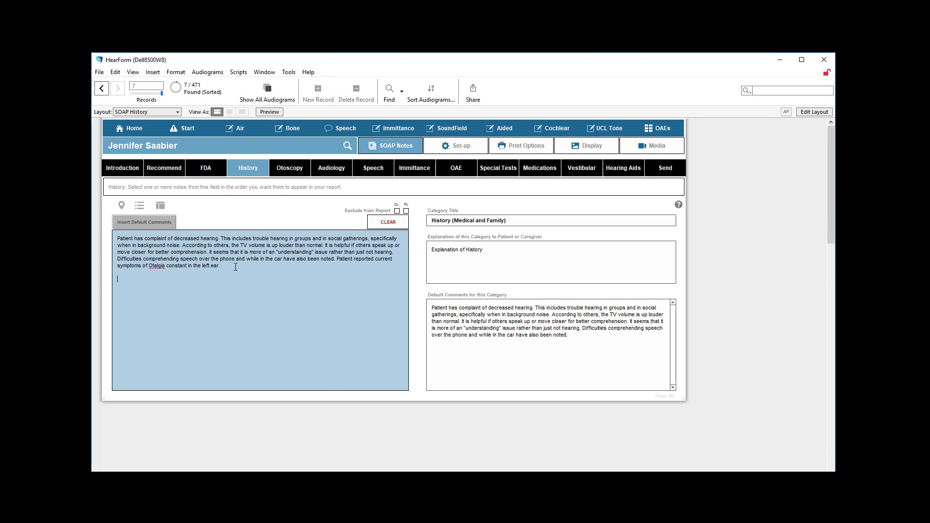
click(175, 186)
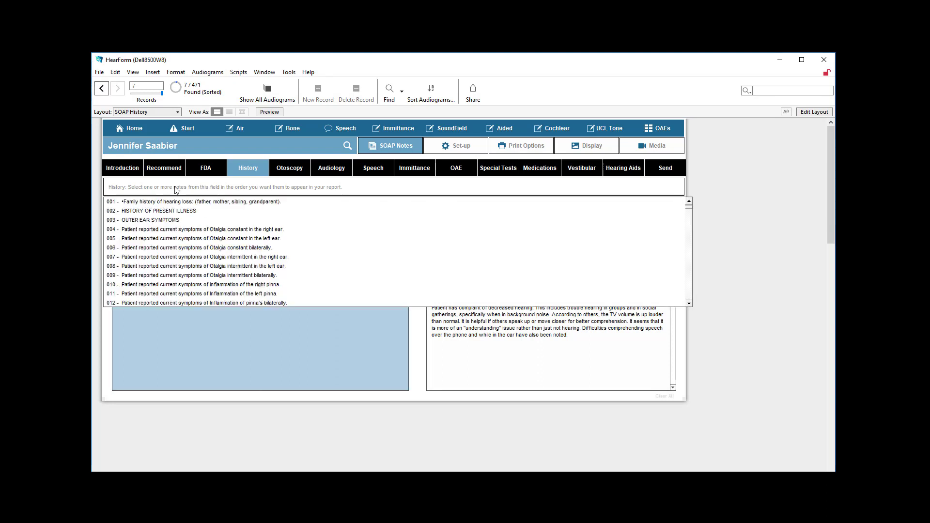
click(172, 258)
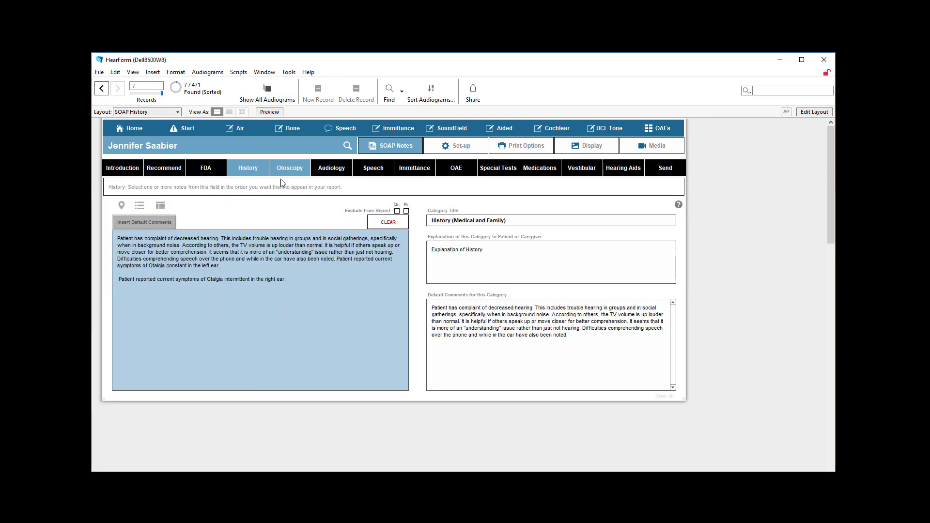
- Delete all History text and set the bullet point option to With 1 Return and Tab
click(382, 222)
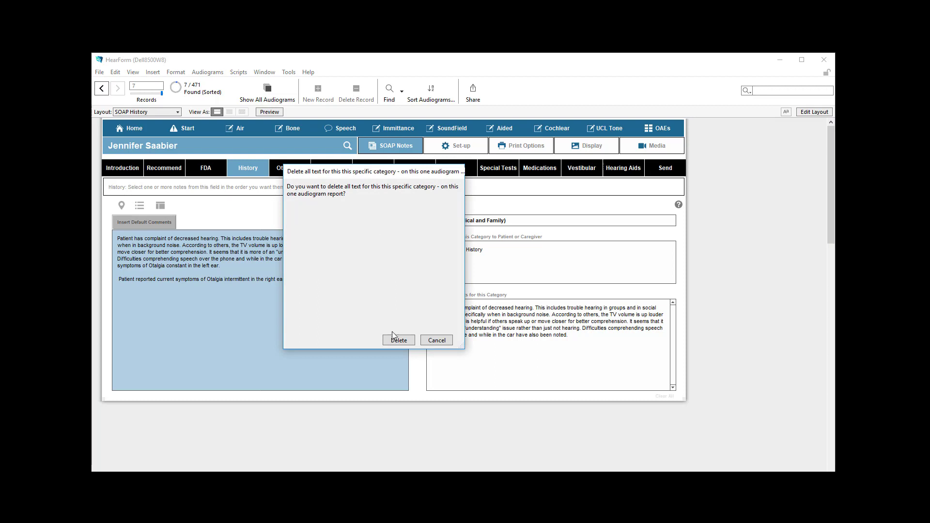
click(399, 341)
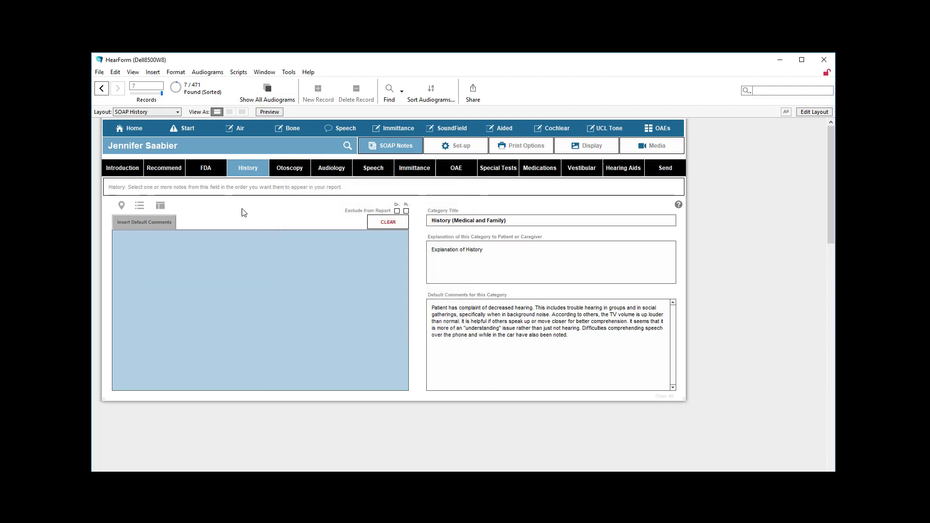
click(121, 206)
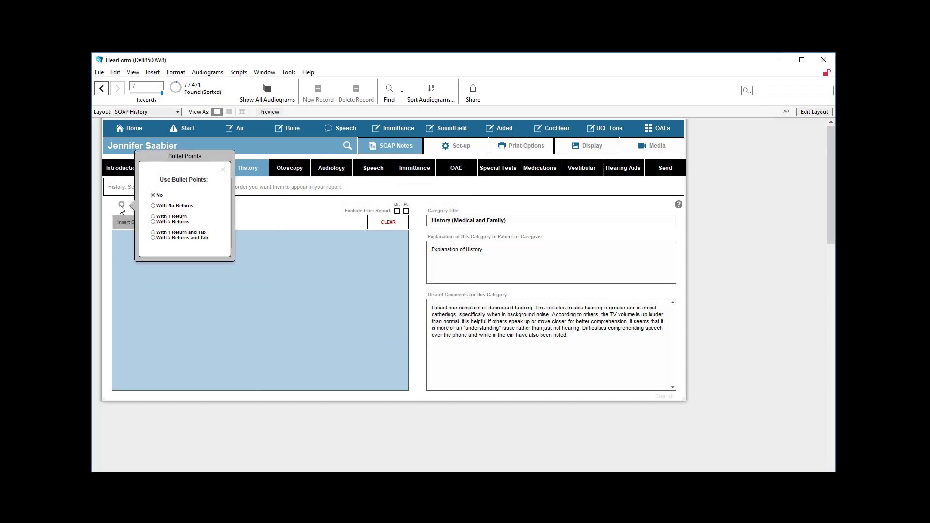
click(154, 233)
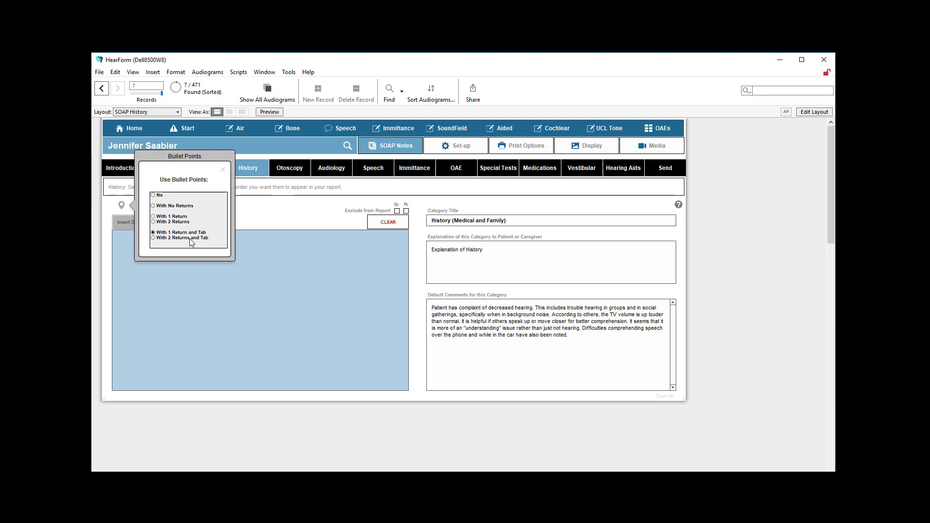
click(223, 169)
- Add bulleted history notes for current symptoms of Otalgia constant bilaterally and Otalgia intermittent bilaterally
click(170, 189)
click(161, 248)
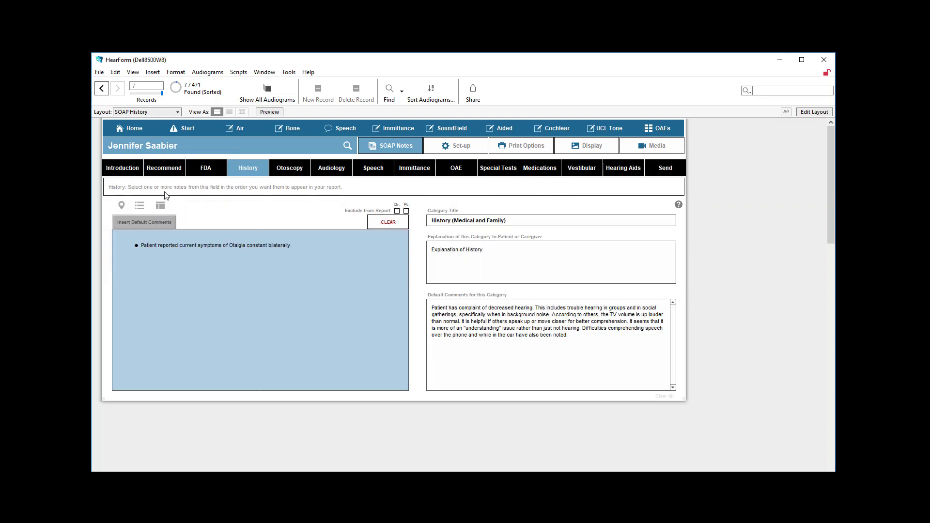
click(169, 188)
click(175, 275)
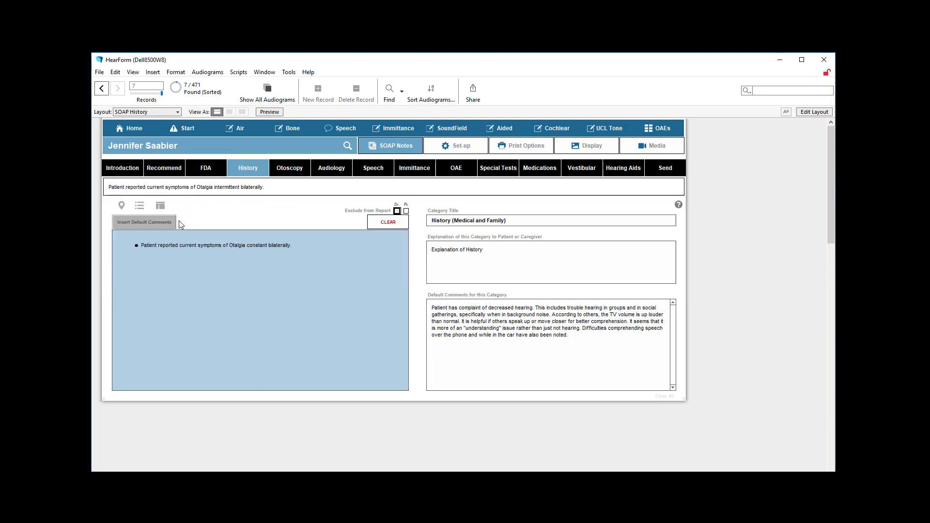
- Add the bulleted history note "Patient reported current symptoms of Inflammation of the left pinna."
click(181, 188)
click(188, 294)
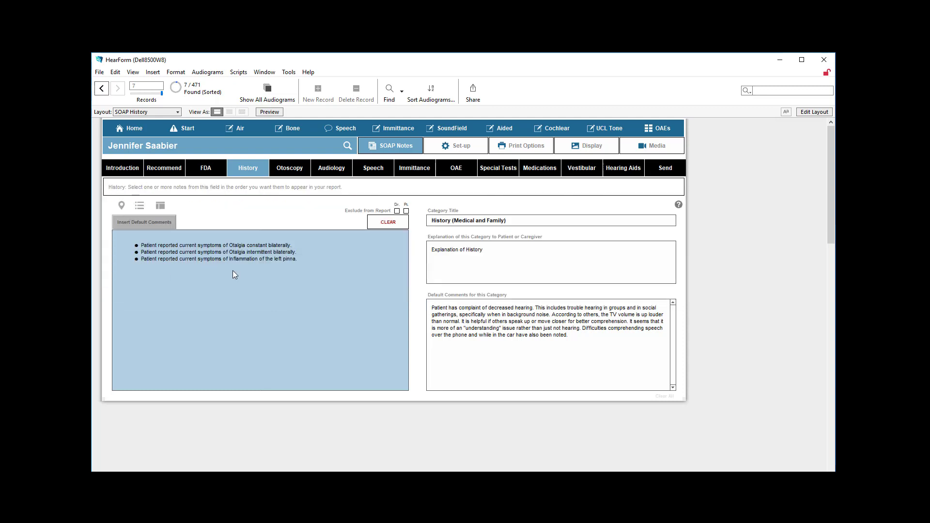
click(303, 260)
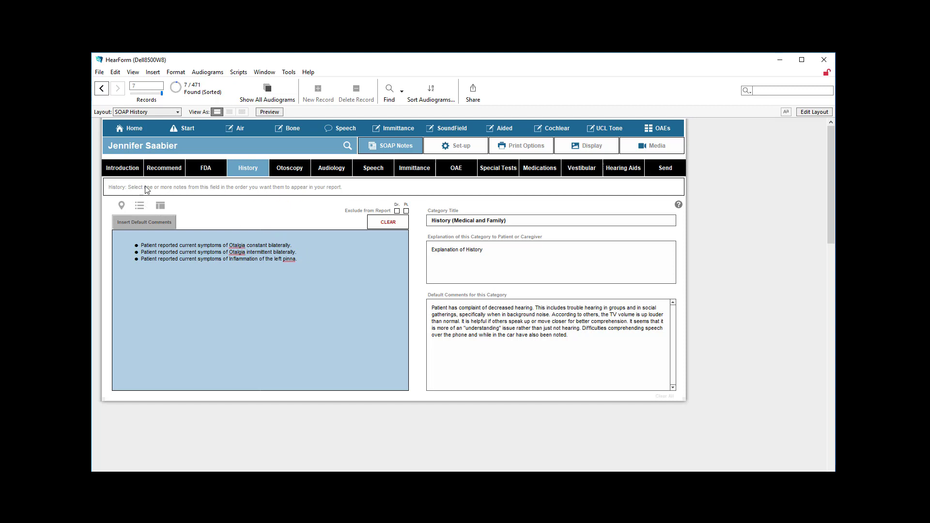
- Set the bullet point option to With 1 Return
click(121, 205)
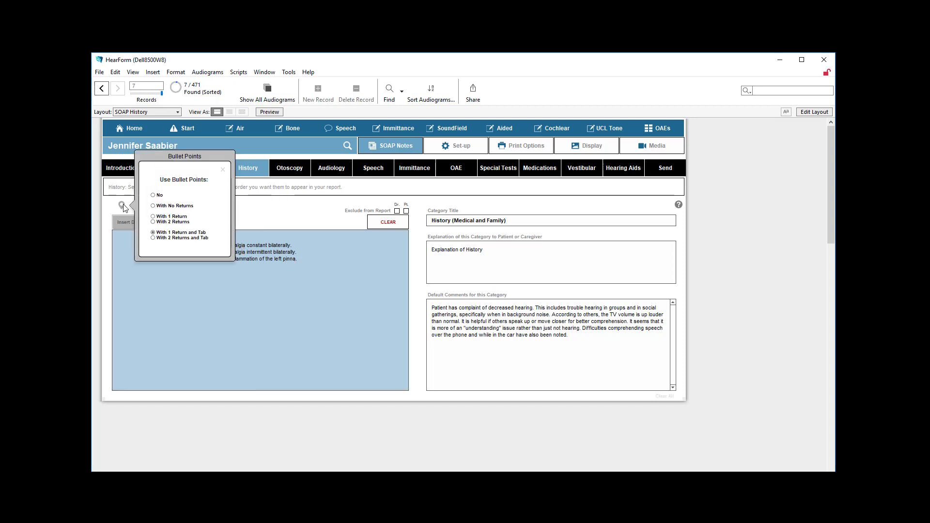
click(169, 217)
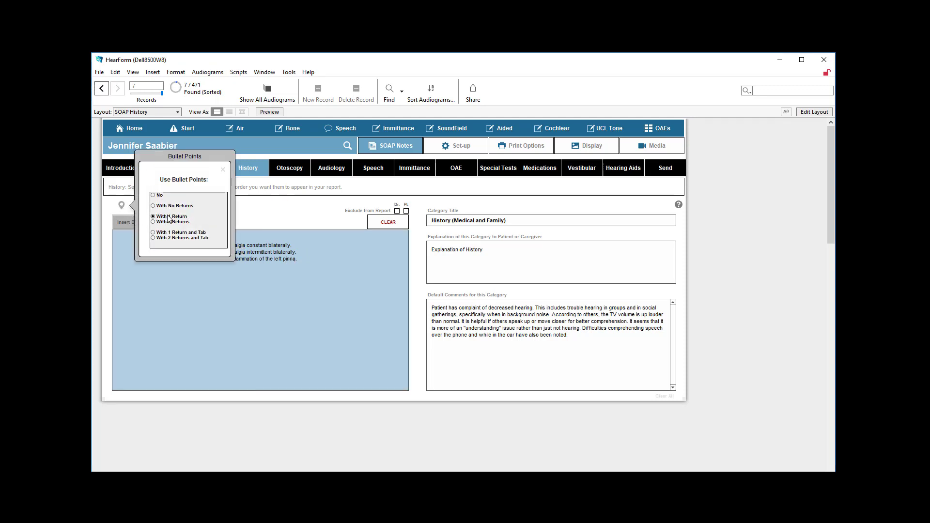
click(223, 170)
- Below the existing history bullets, add the stored notes for current symptoms of Tinnitus constant bilaterally and Constant vertigo
click(179, 292)
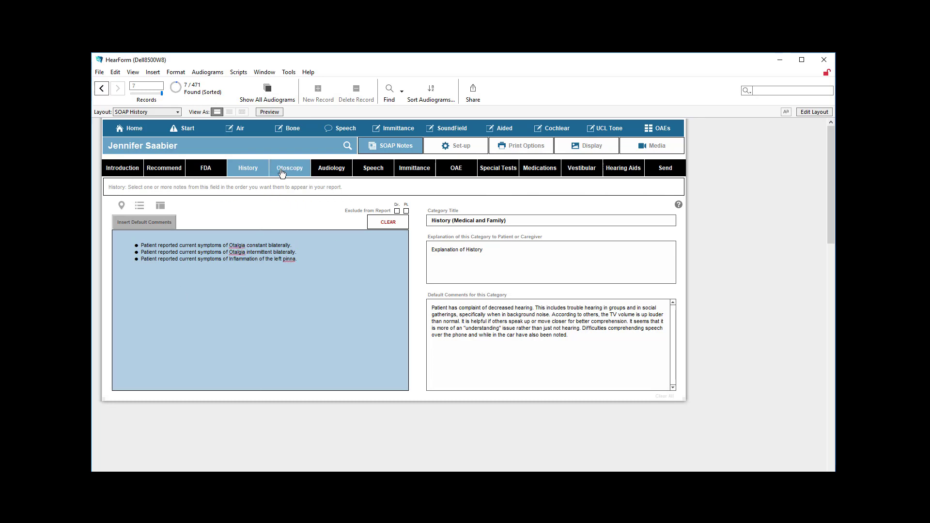
click(255, 171)
scroll(263, 265, down, 6)
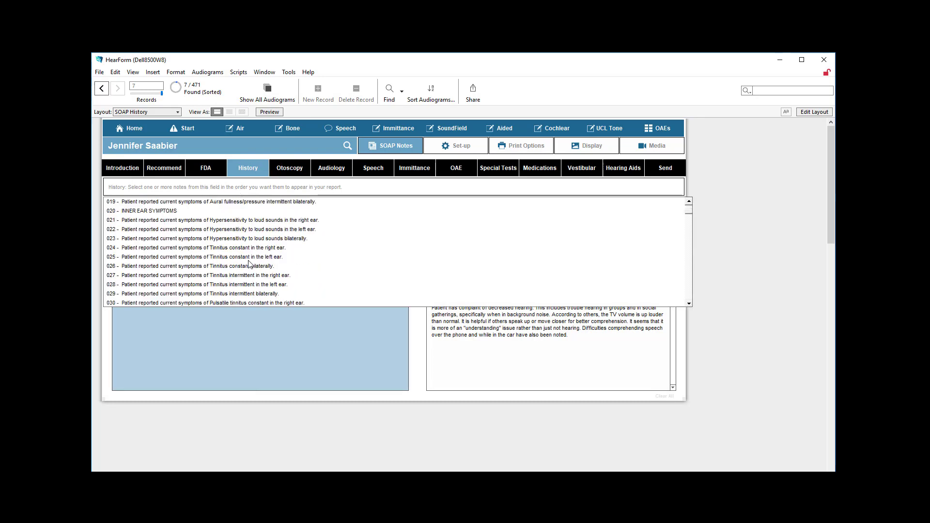
click(227, 268)
click(232, 191)
scroll(224, 270, down, 12)
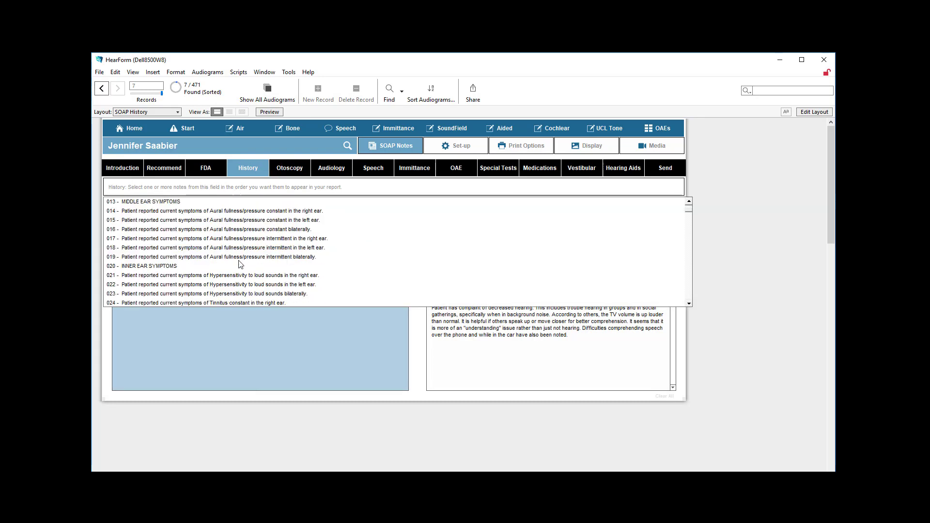
click(224, 267)
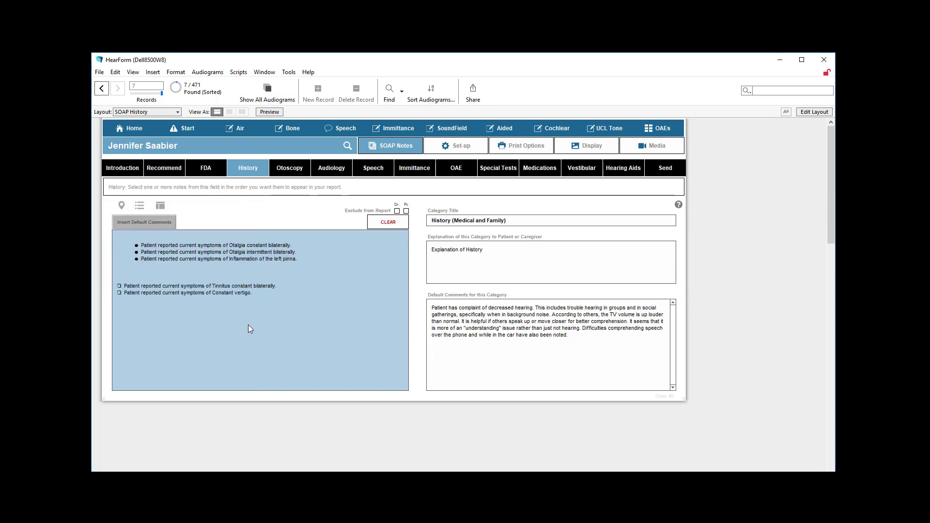
- In the Otoscopy category, insert the findings from the Start Screen and the comments reflecting "Clear bilaterally"
click(298, 170)
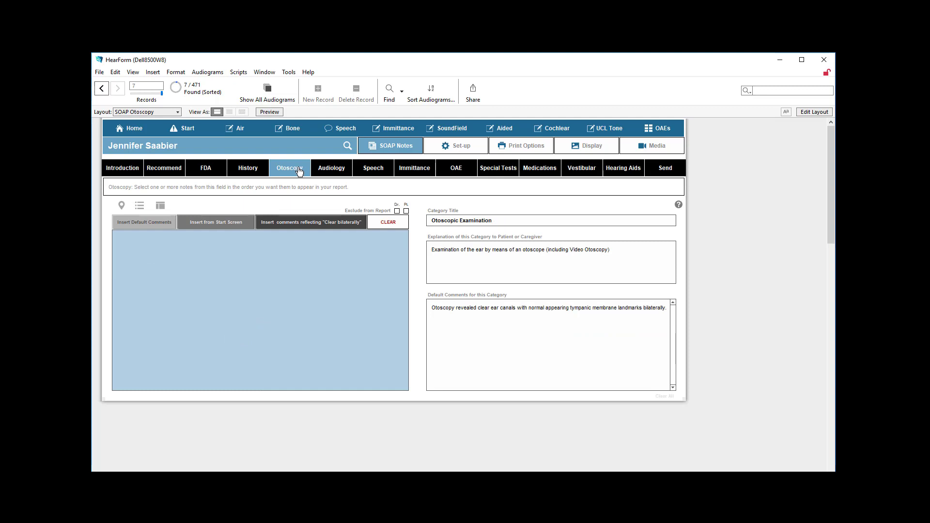
click(214, 223)
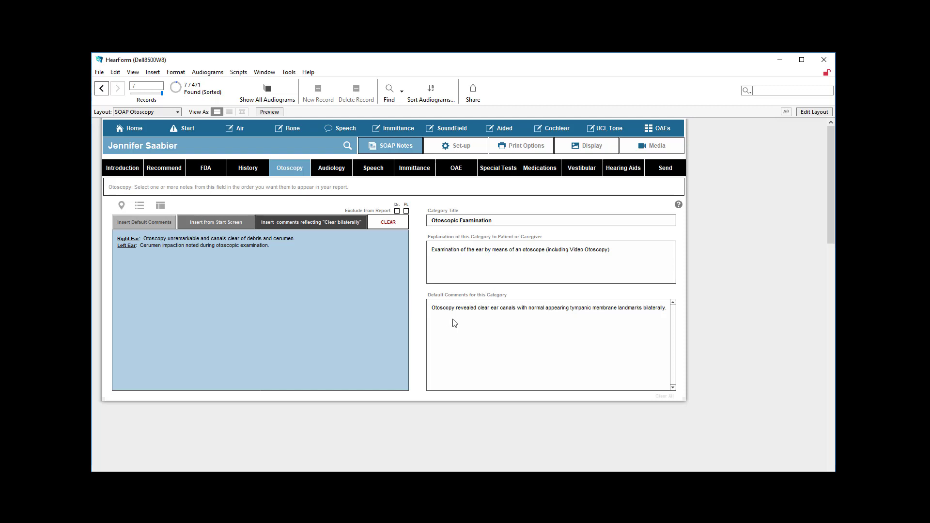
click(231, 191)
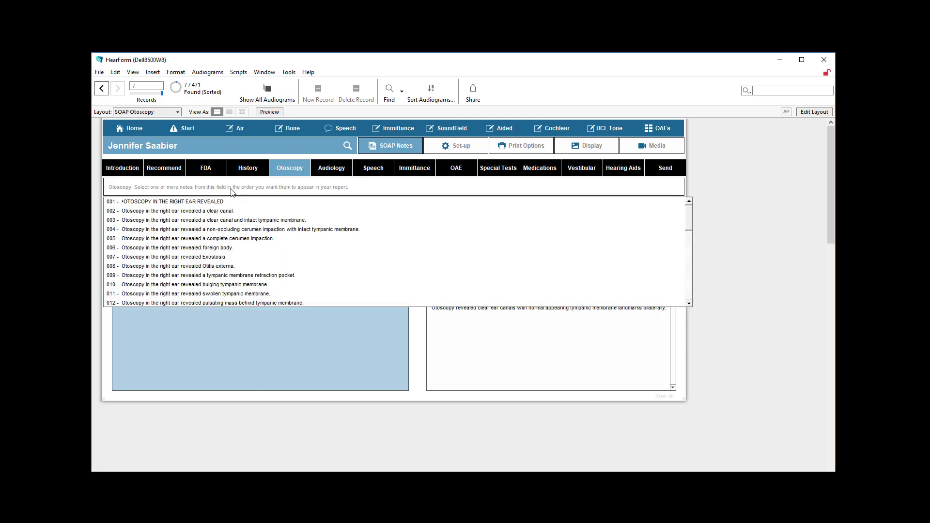
click(725, 241)
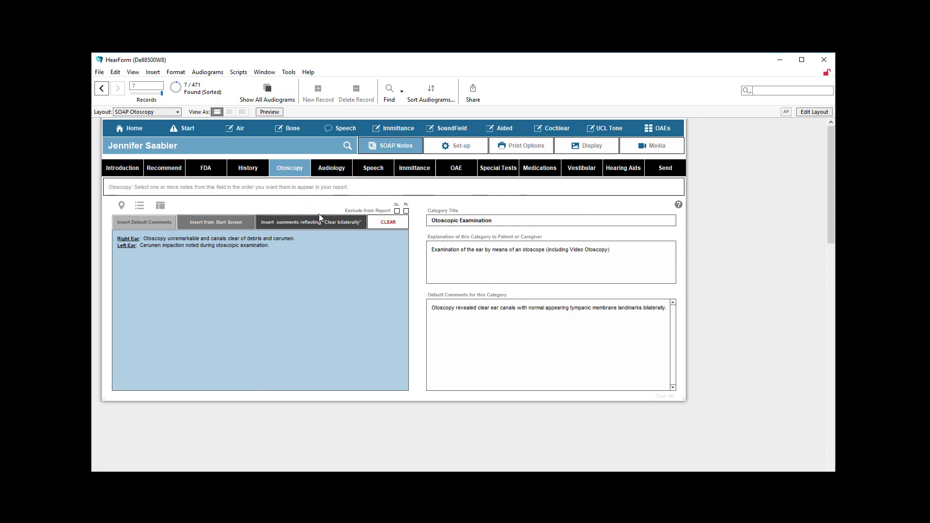
click(311, 223)
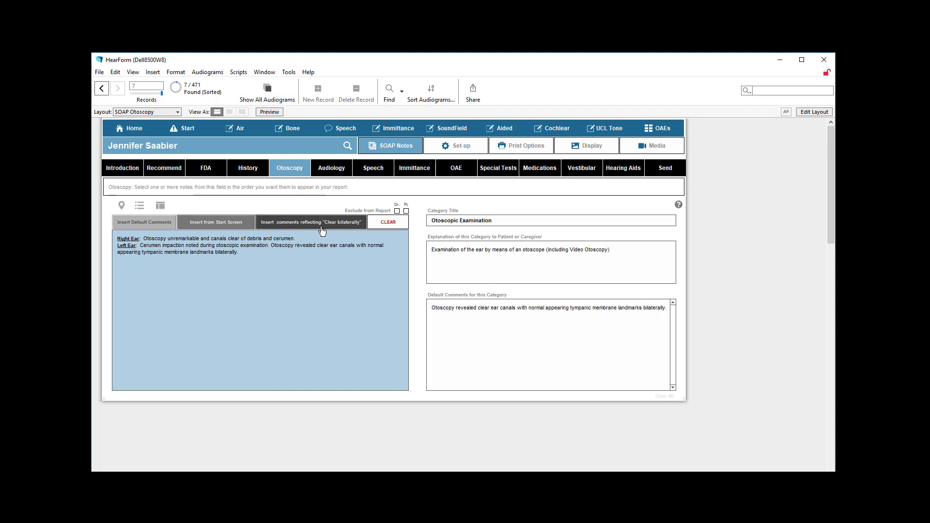
click(247, 255)
click(286, 280)
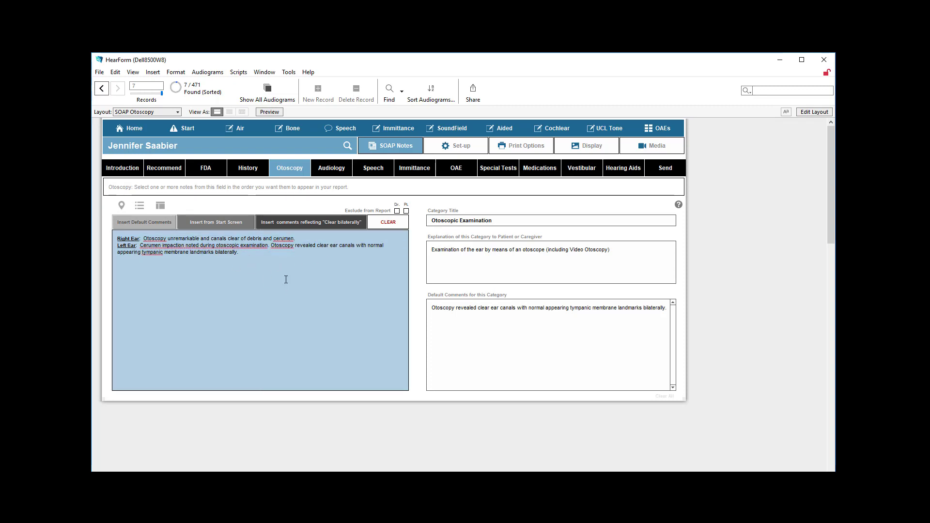
- Insert the audiometric results into the Audiology category
click(339, 172)
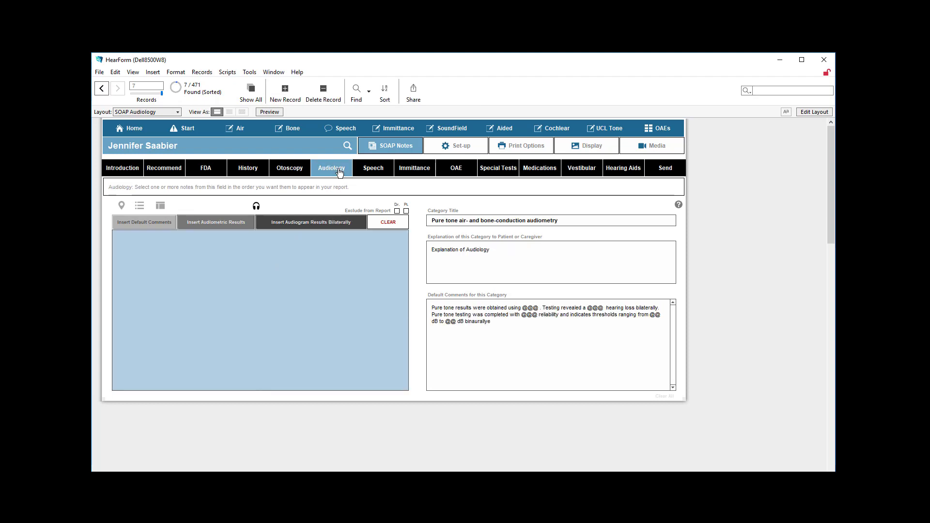
click(225, 223)
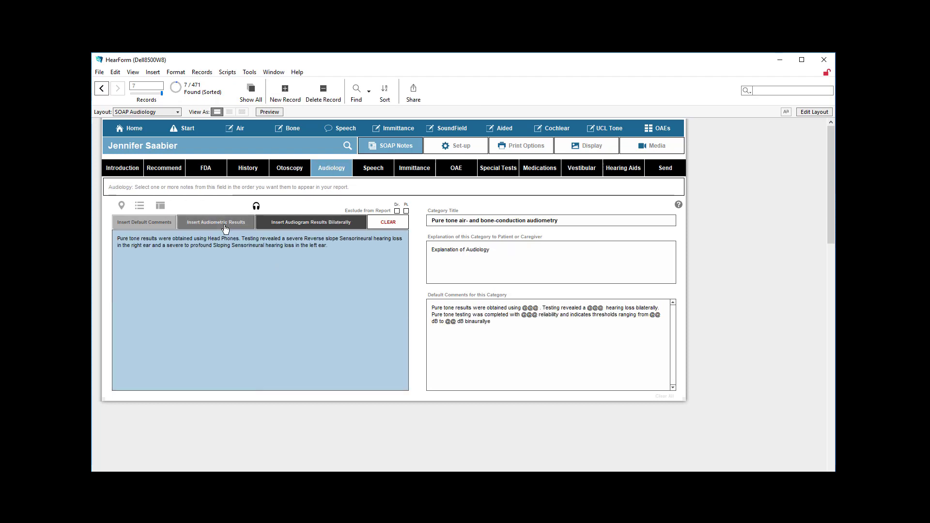
- Check the right ear's hearing loss slope and type on the Air audiogram and return to the Audiology notes
click(242, 130)
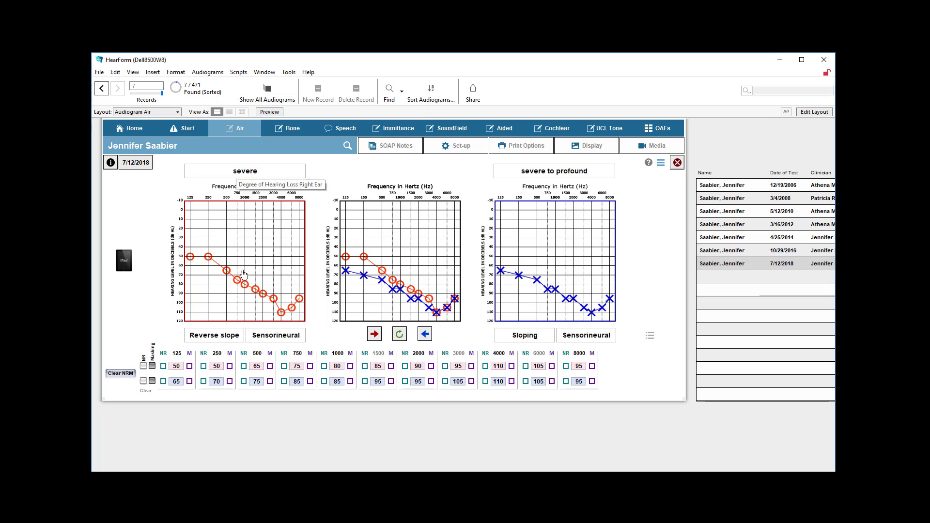
click(215, 335)
click(271, 336)
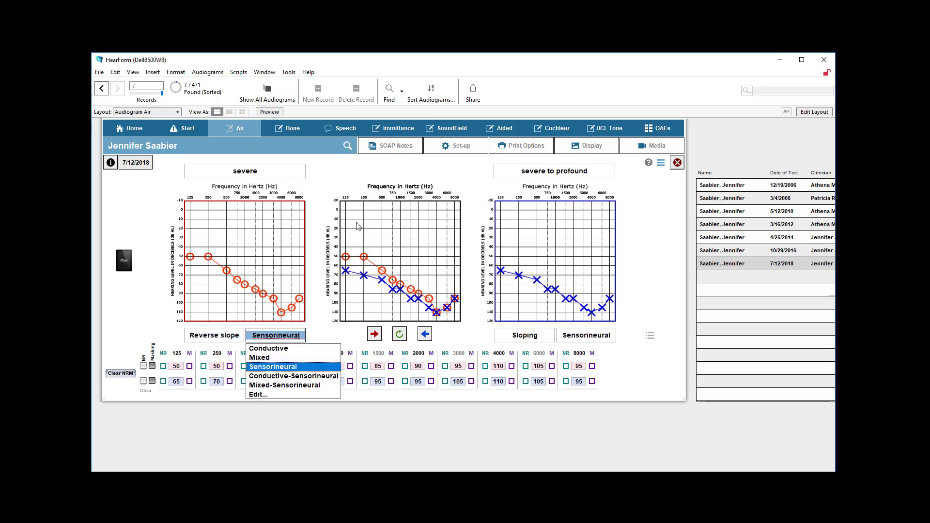
click(400, 149)
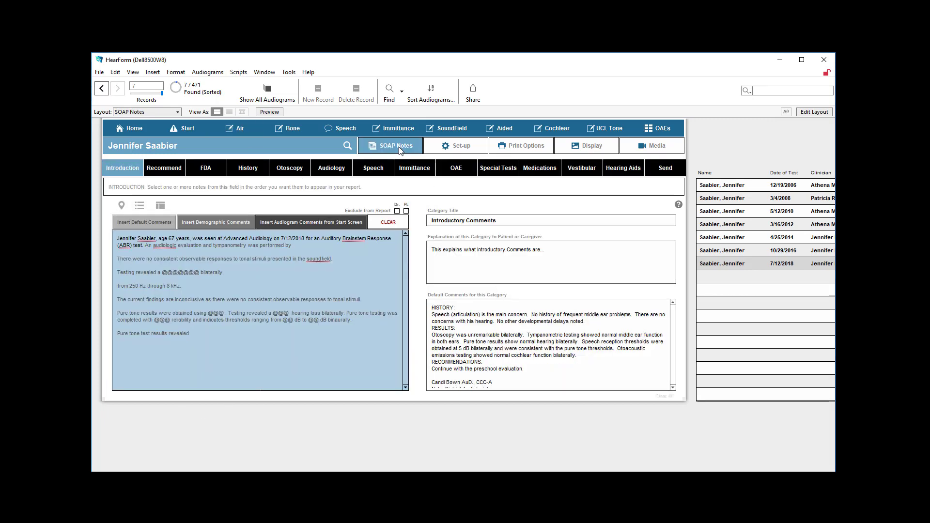
click(332, 170)
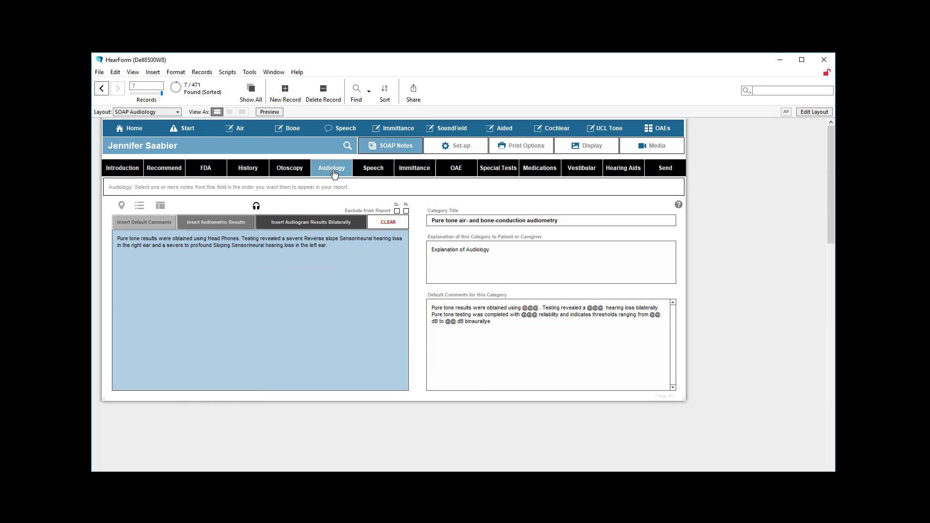
- Add the bilateral audiogram results and the UCL pure tone results, both per ear and bilateral, to the Audiology comments
click(308, 227)
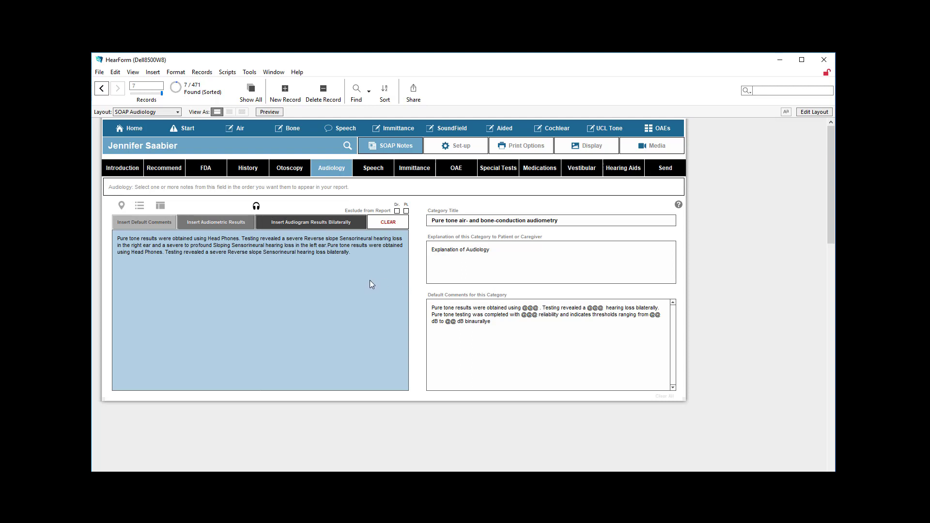
click(257, 206)
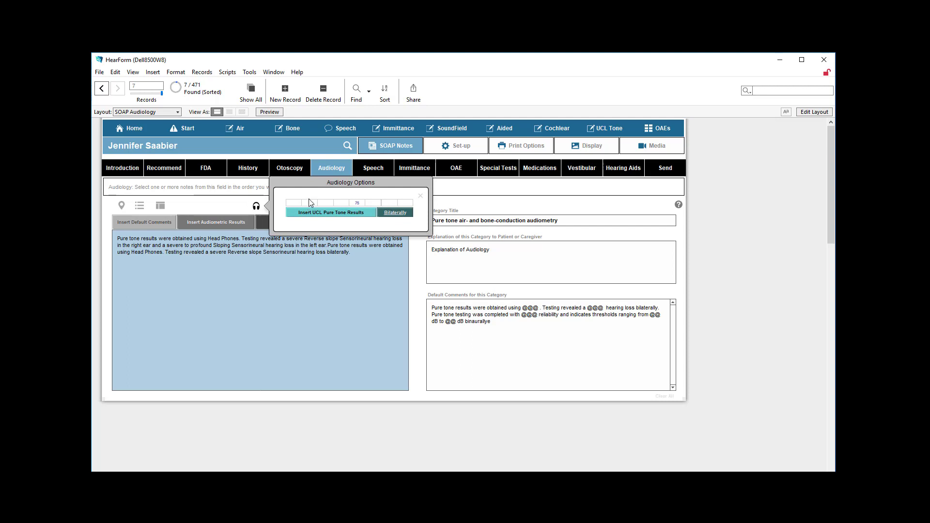
click(349, 213)
click(395, 214)
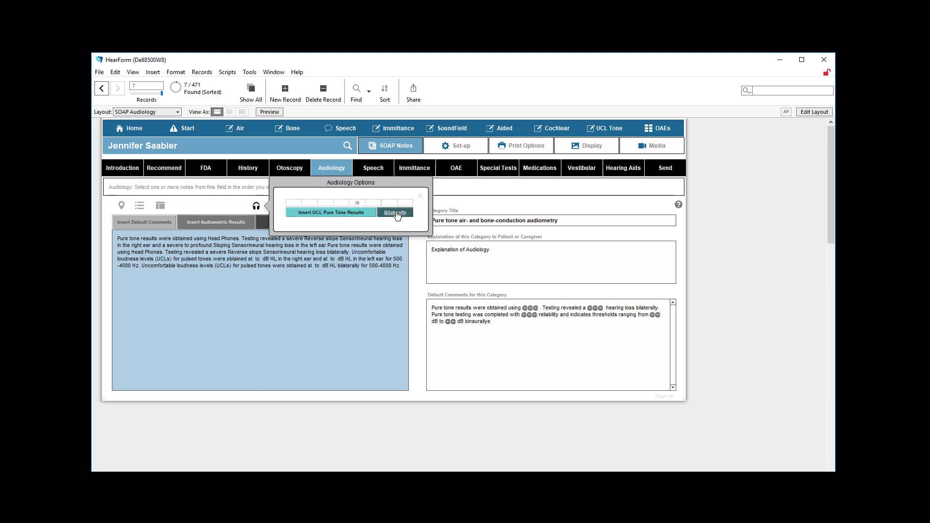
click(420, 196)
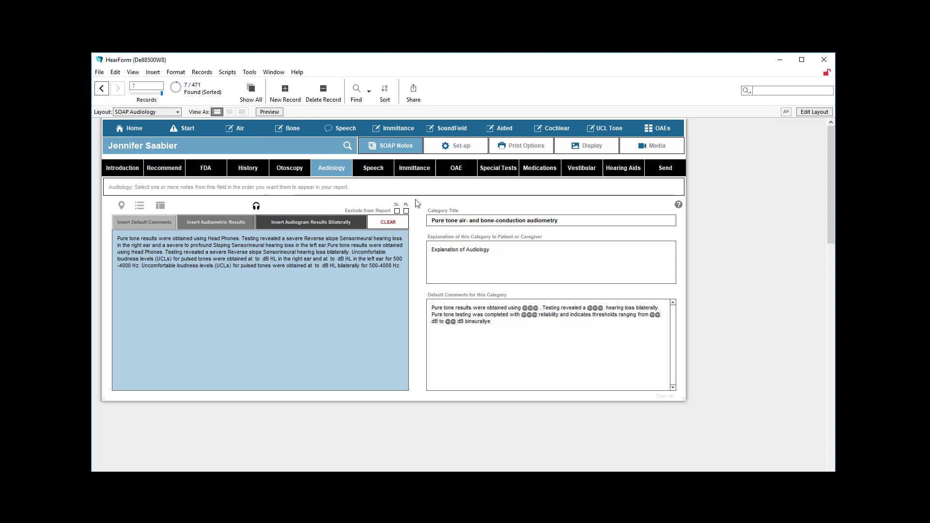
- In the Speech category, insert the per-ear WRU results, bilateral WRA results, and per-ear MCL and UCL results
click(380, 168)
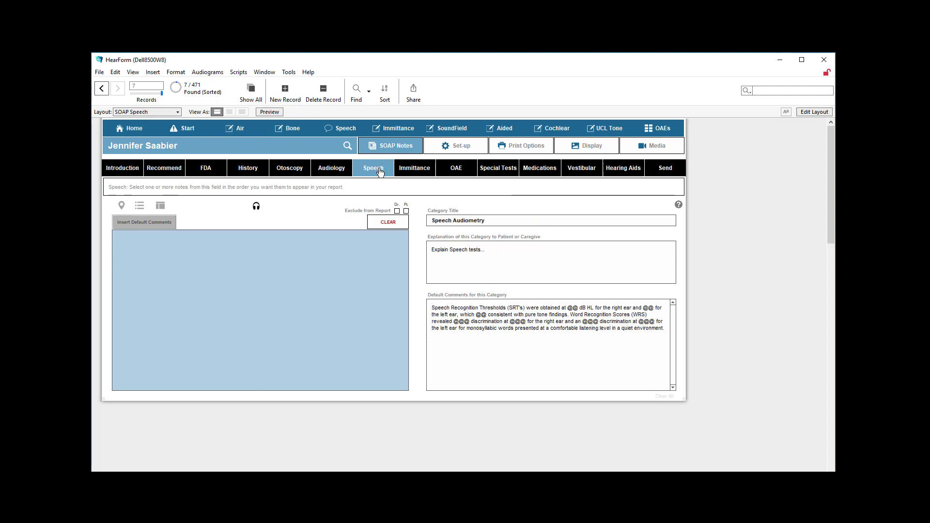
click(257, 206)
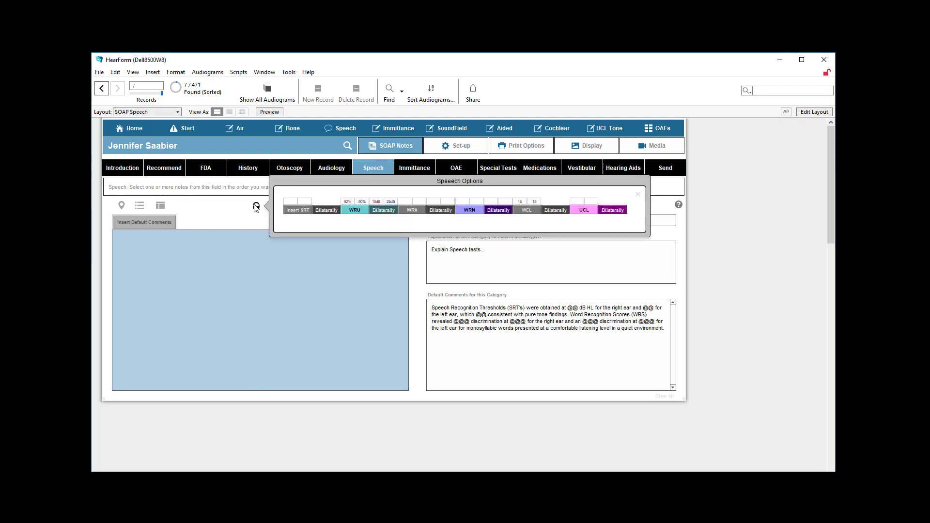
click(355, 210)
click(443, 212)
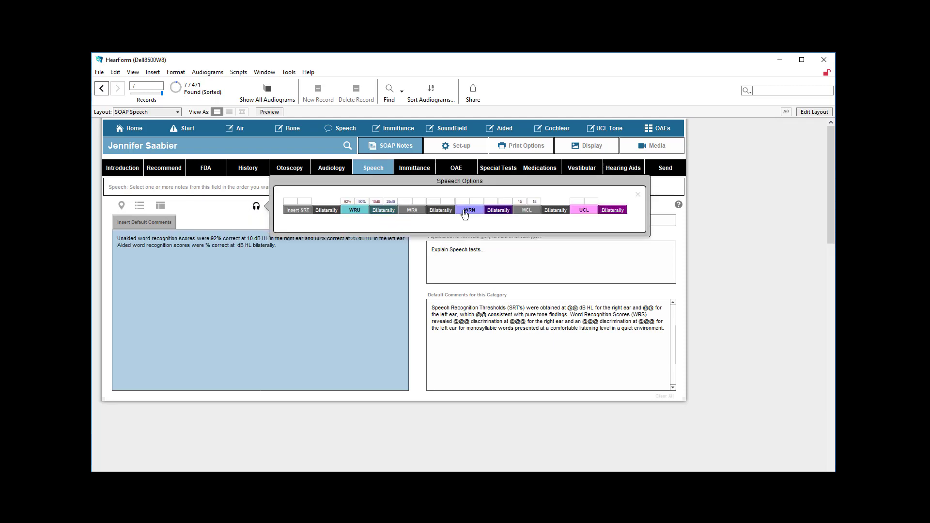
click(526, 210)
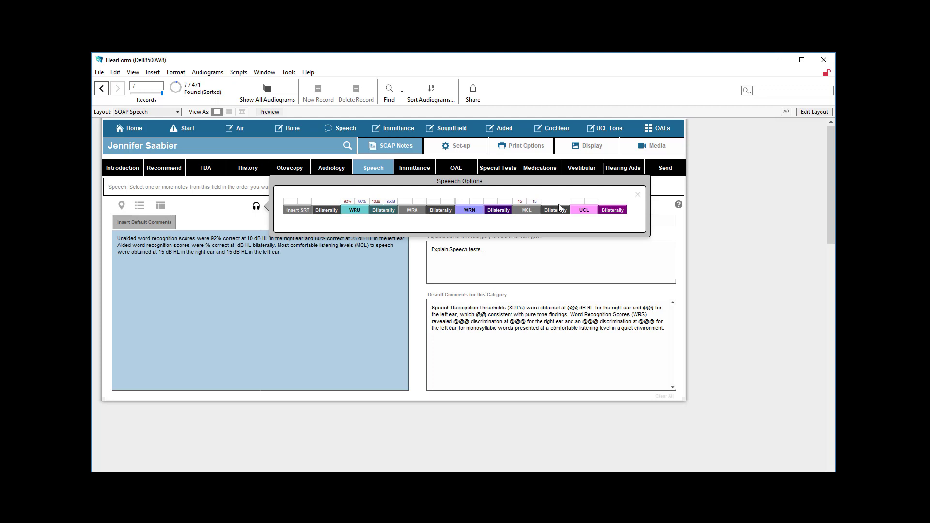
click(594, 212)
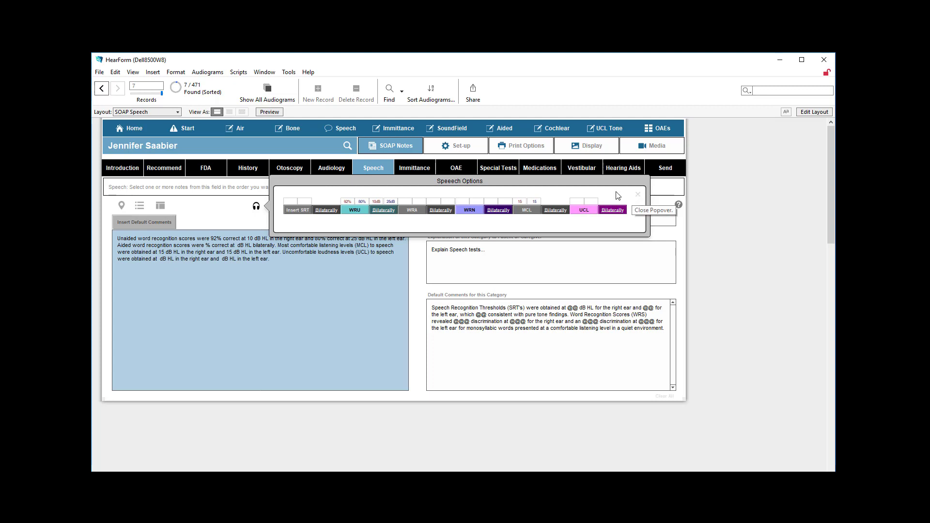
- In the Immittance category, insert right contralateral reflexes, left ipsilateral reflexes, and reflex decay for the right and left ears
click(427, 170)
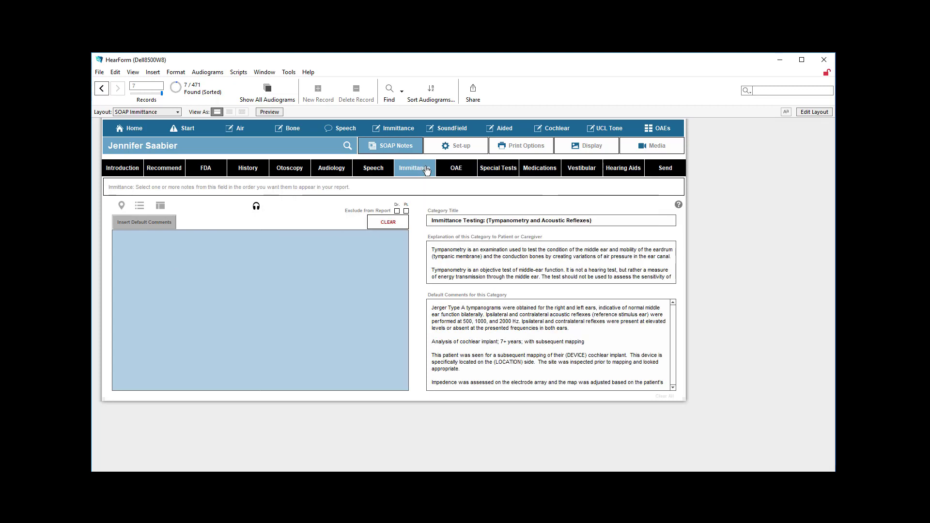
click(256, 206)
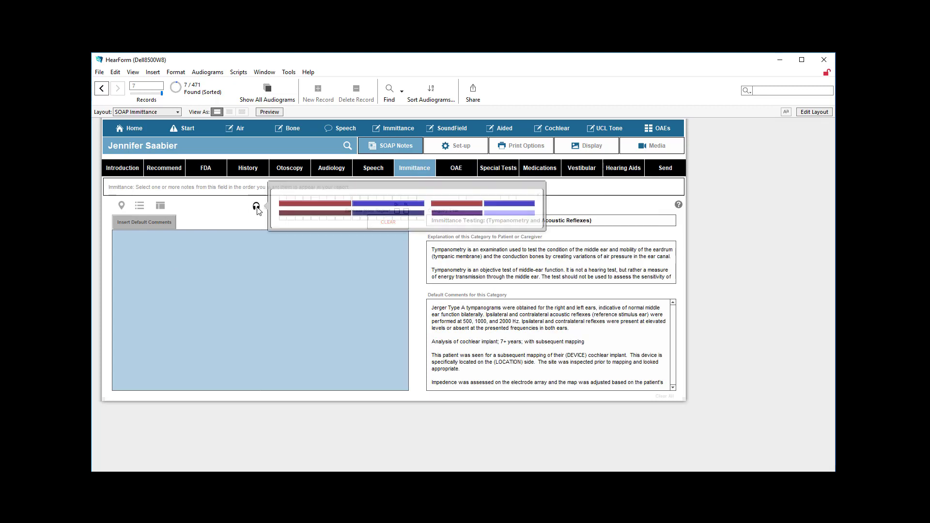
click(361, 202)
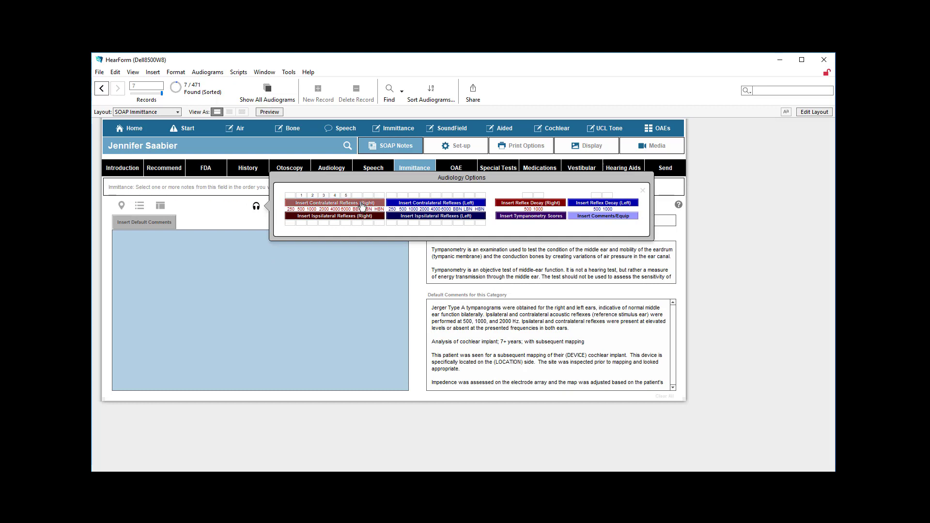
click(444, 216)
click(532, 203)
click(607, 204)
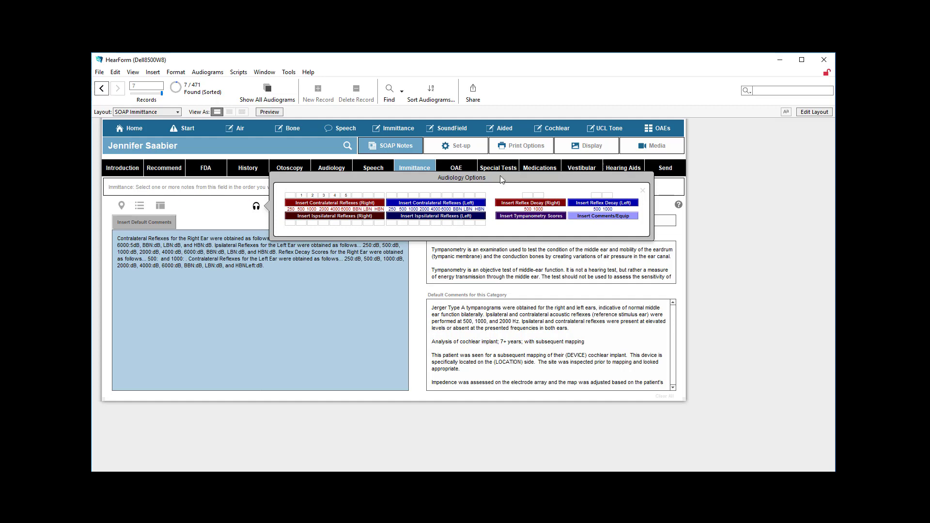
- In the OAE category, add the stored note "DPOAEs were absent, bilaterally." to the comments
click(468, 169)
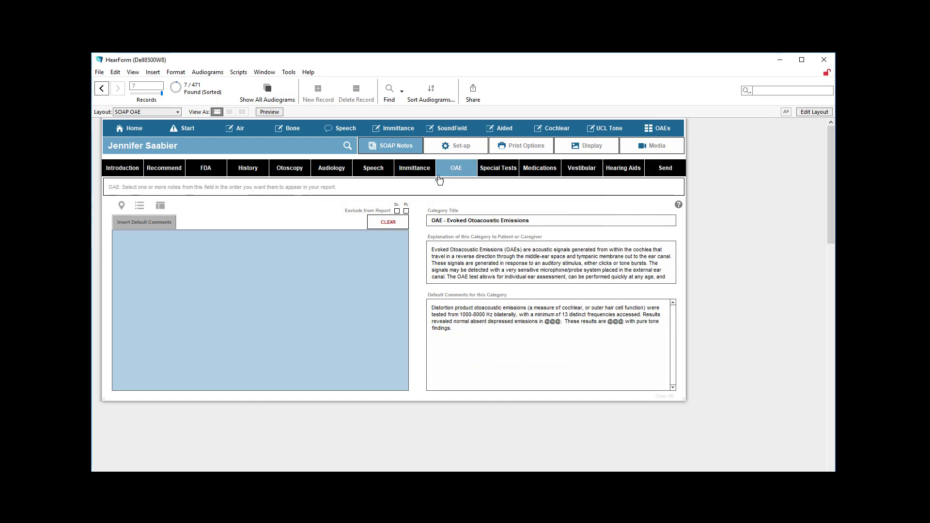
click(246, 189)
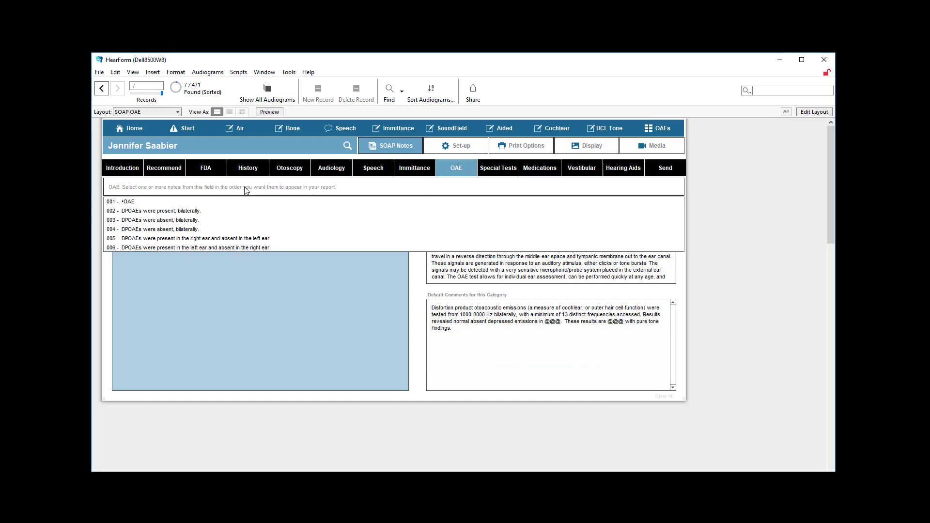
click(188, 220)
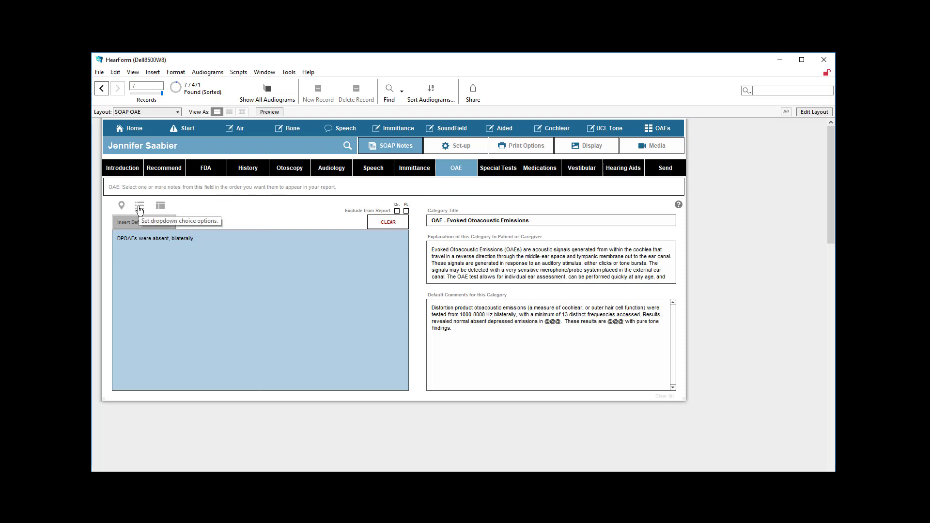
- Pass over Special Tests and add Accolate (Zafirlukast Oral) to the Medications category from its stored choices
click(500, 175)
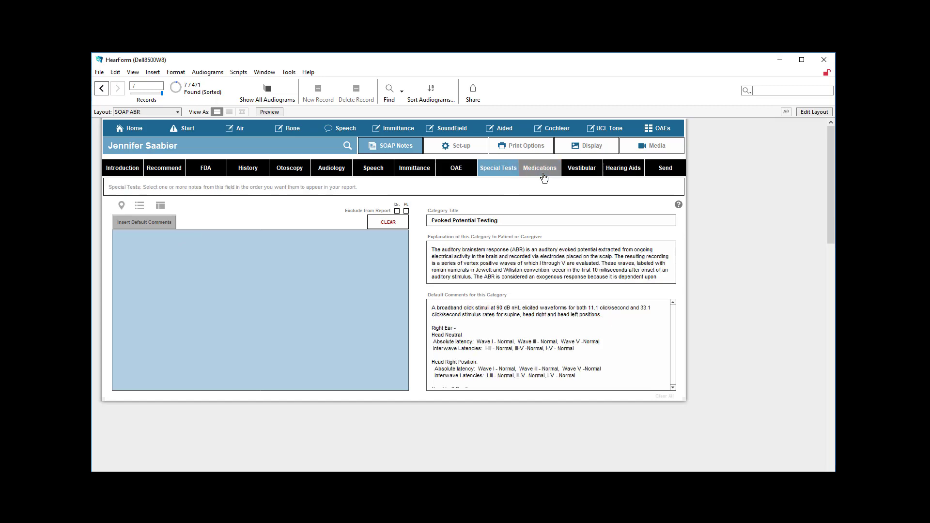
click(529, 178)
click(269, 188)
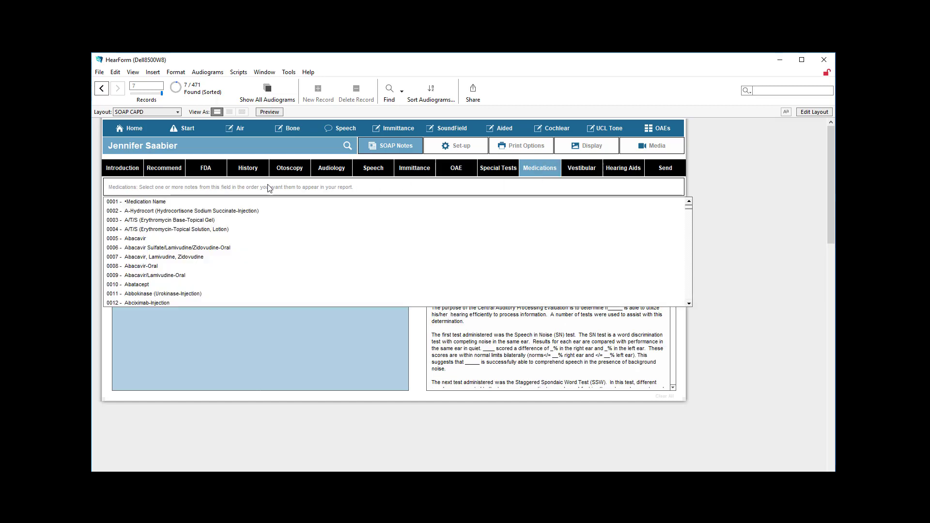
scroll(194, 249, down, 3)
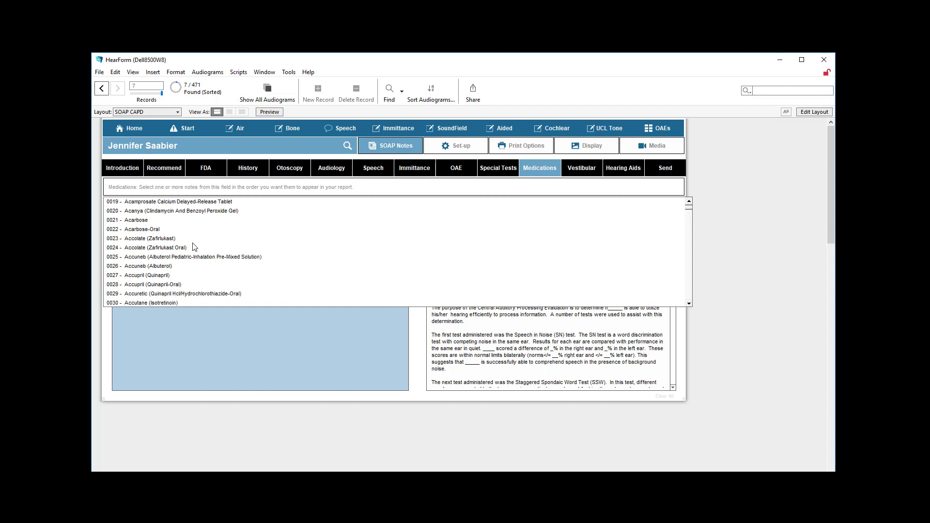
click(193, 249)
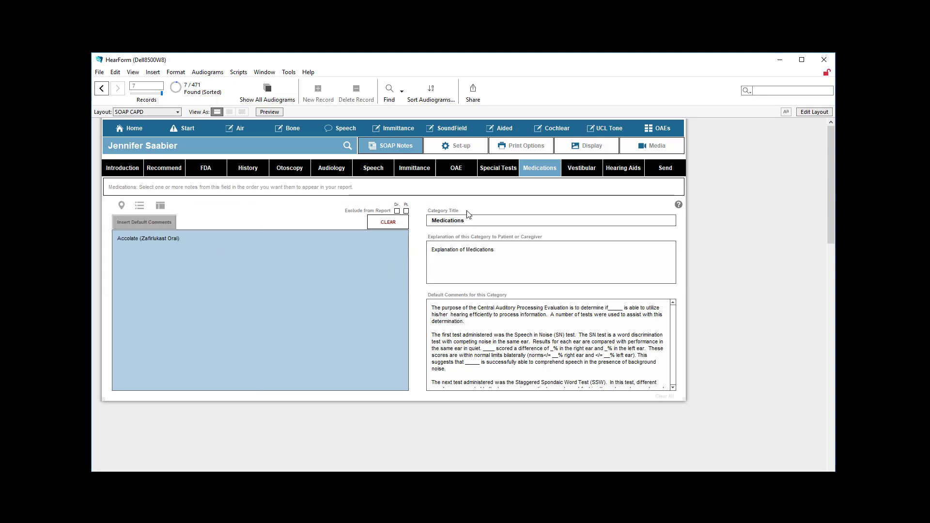
- Insert the default comments in the Vestibular category and add the stored Electrocochleogram Results note to Hearing Aids
click(573, 168)
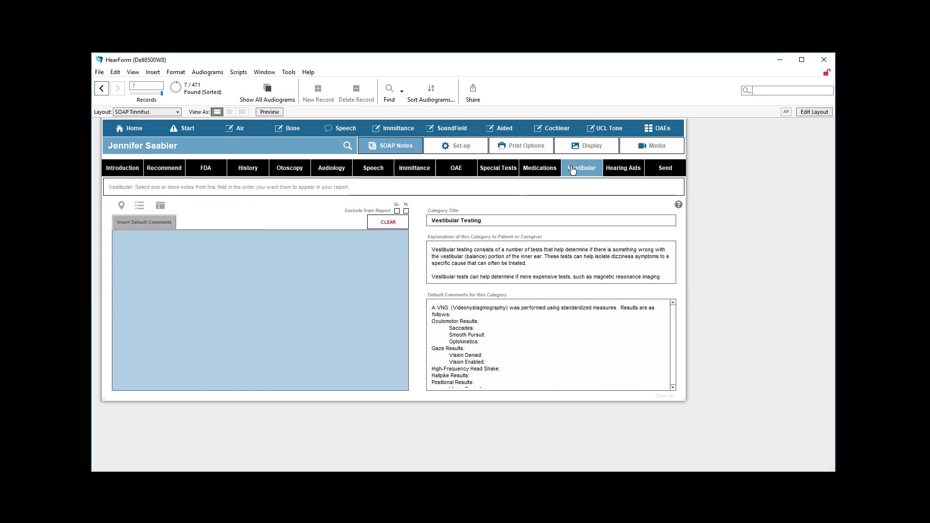
click(162, 225)
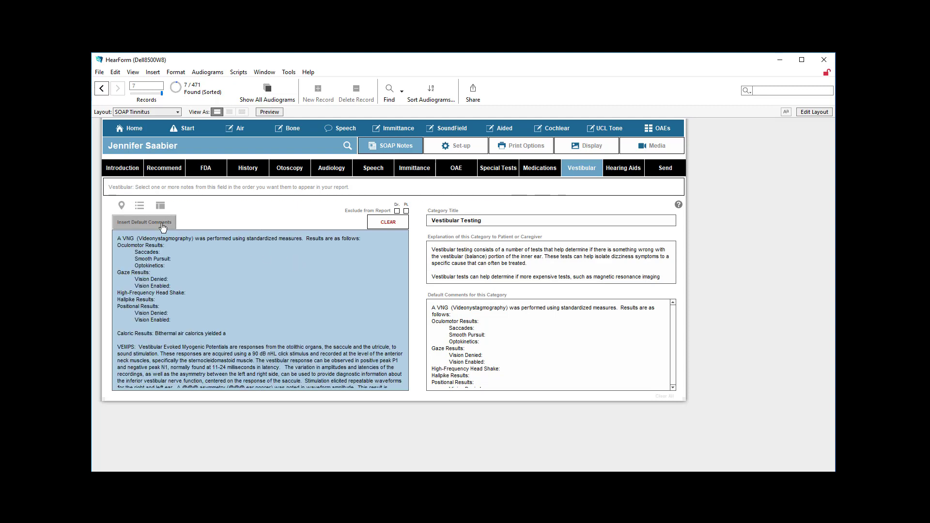
click(610, 171)
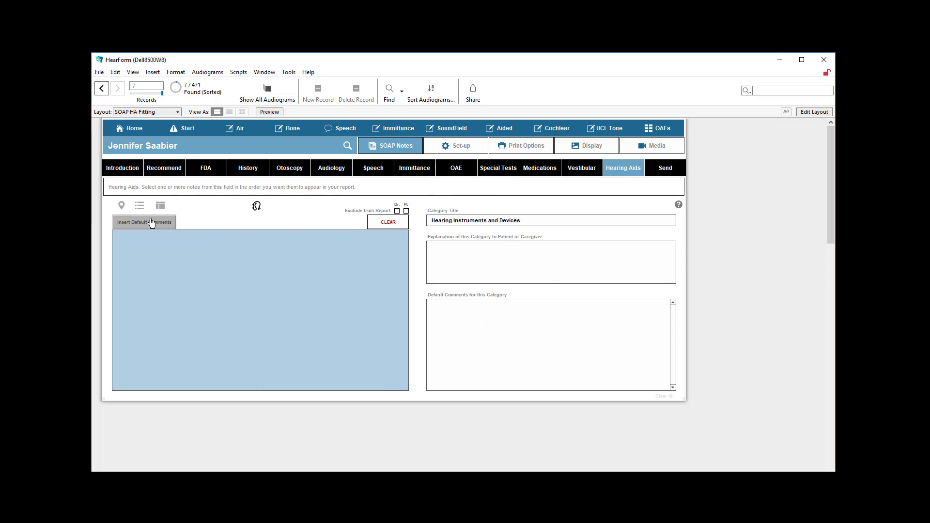
click(204, 190)
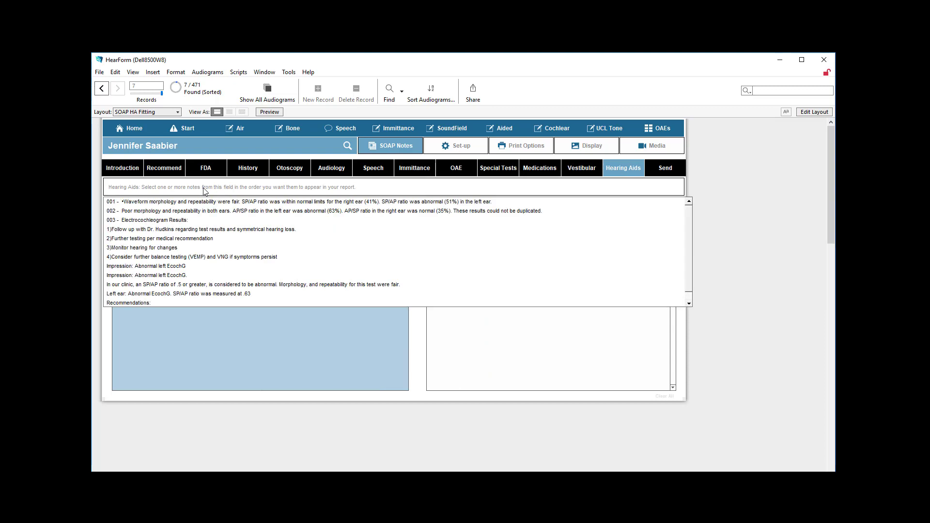
click(170, 239)
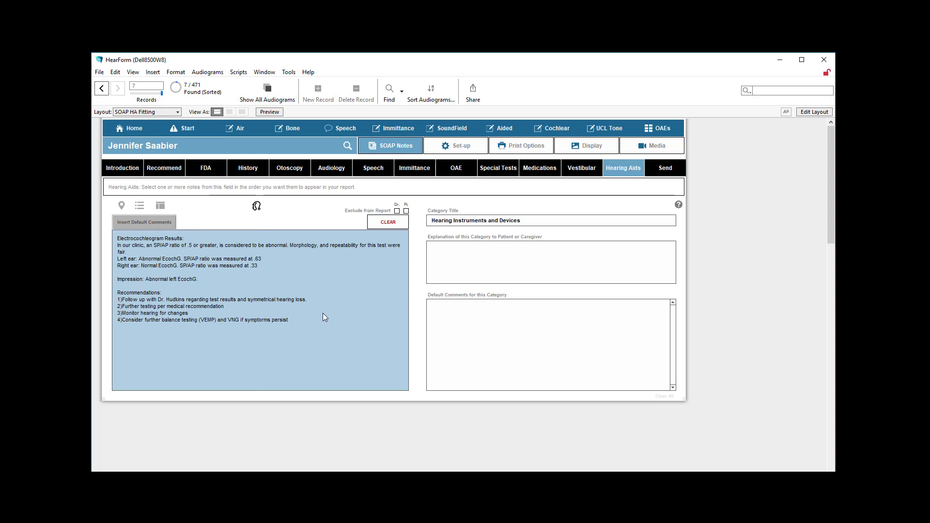
- Examine the stored Hearing Aids note choices, including the full Electrocochleogram Results entry, and return to the SOAP notes
click(140, 206)
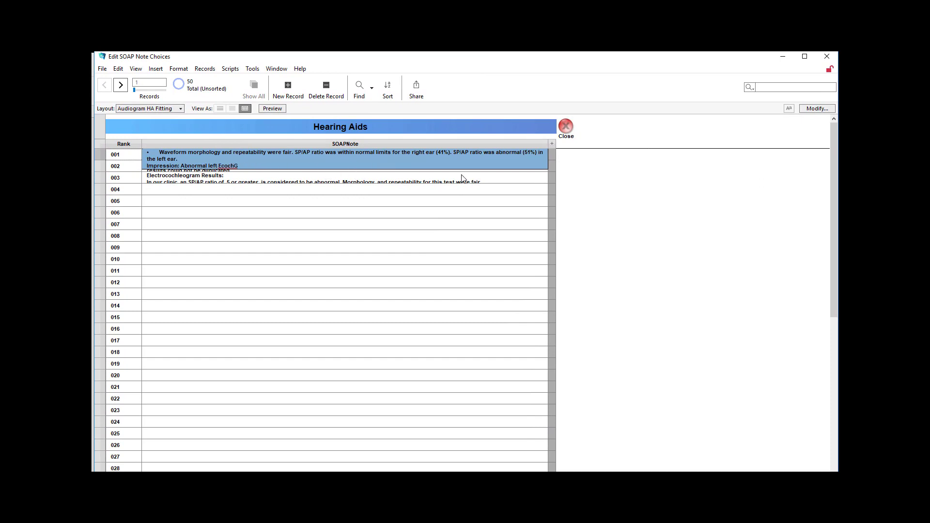
click(270, 178)
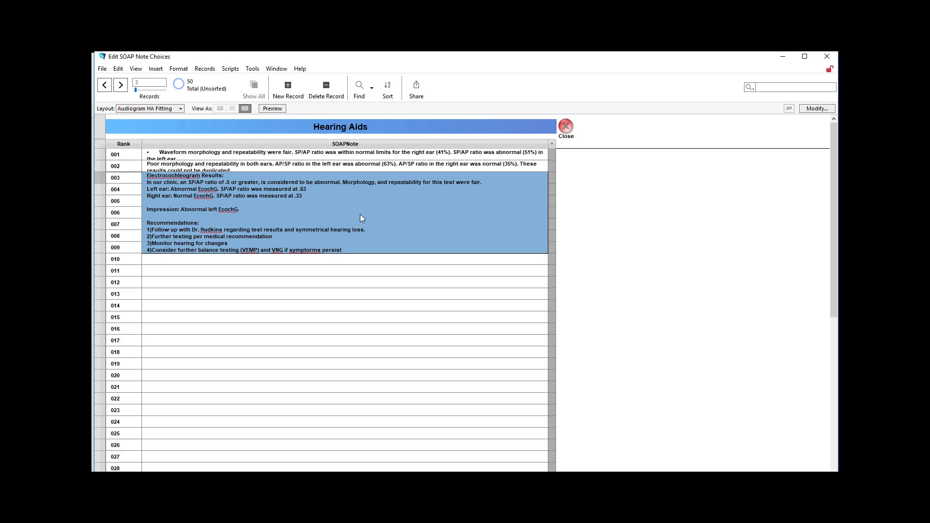
click(277, 167)
click(566, 127)
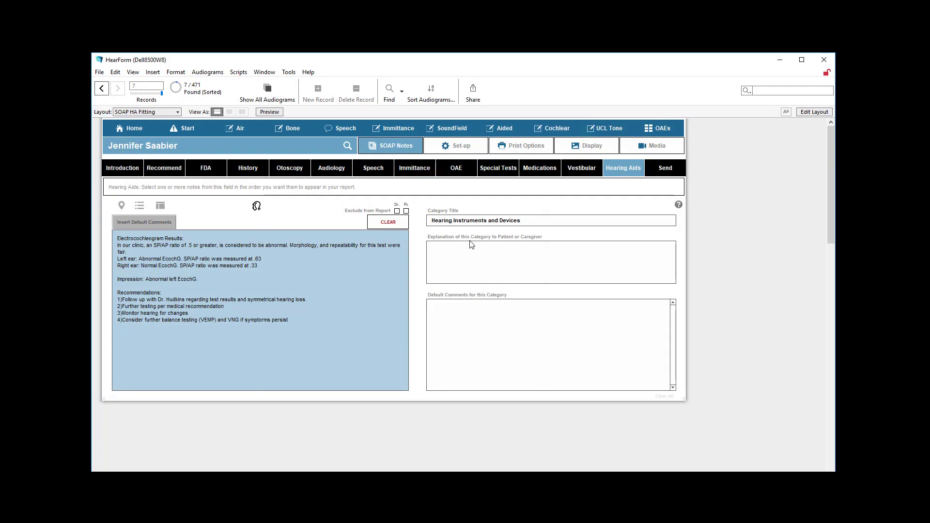
- Generate the physician report from all completed categories, read through it and clear it again
click(662, 171)
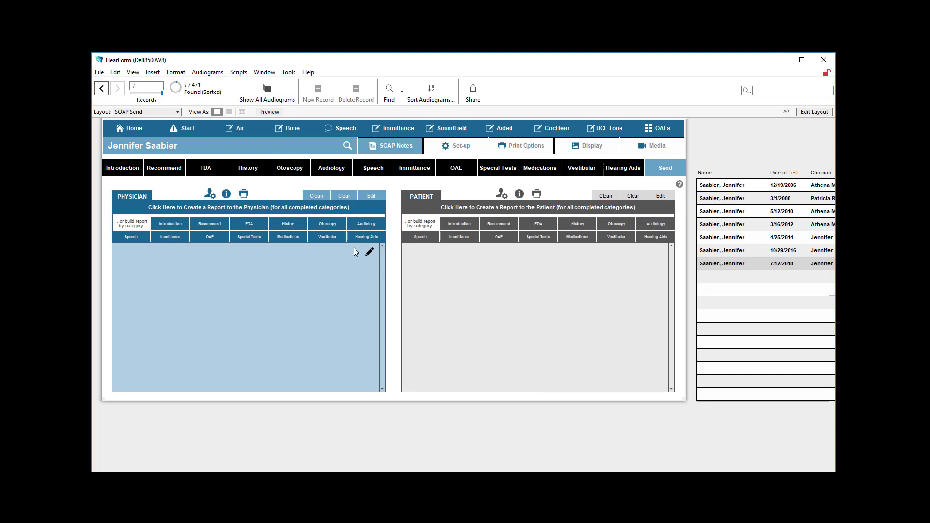
click(236, 210)
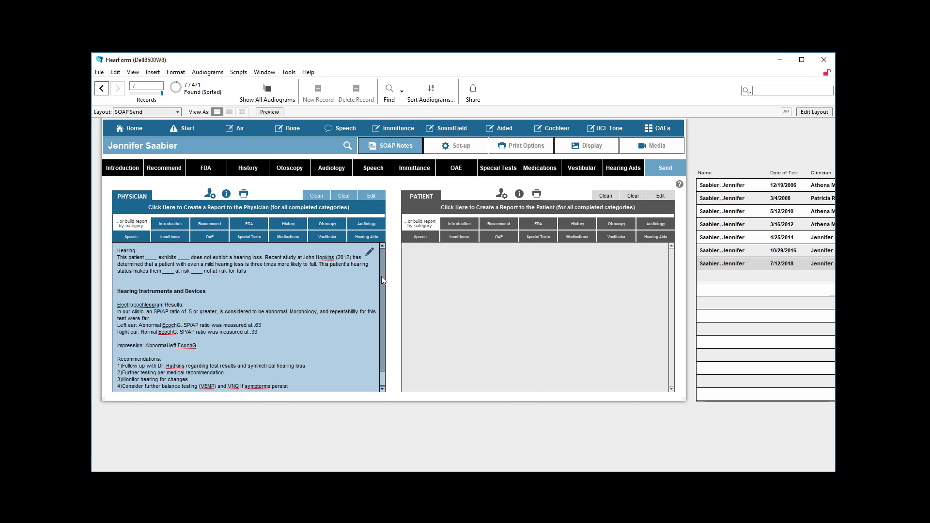
click(384, 324)
click(384, 324)
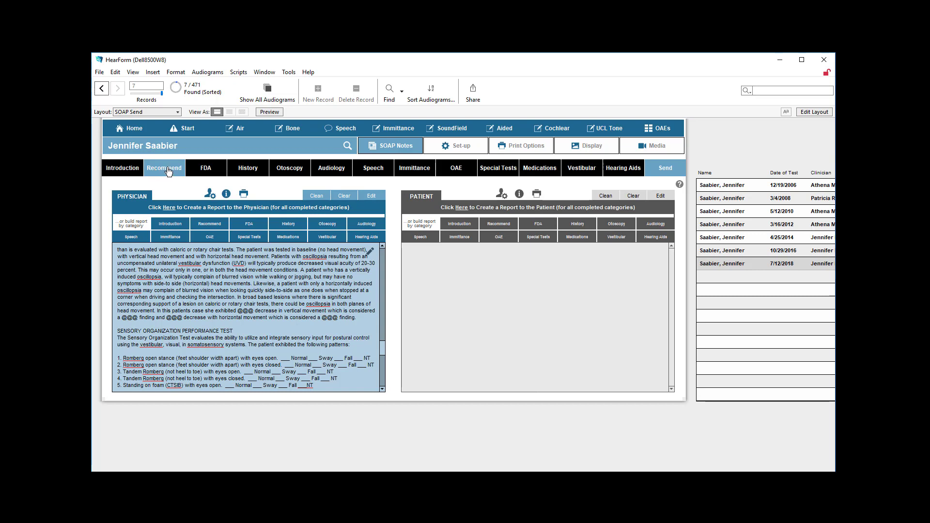
click(344, 197)
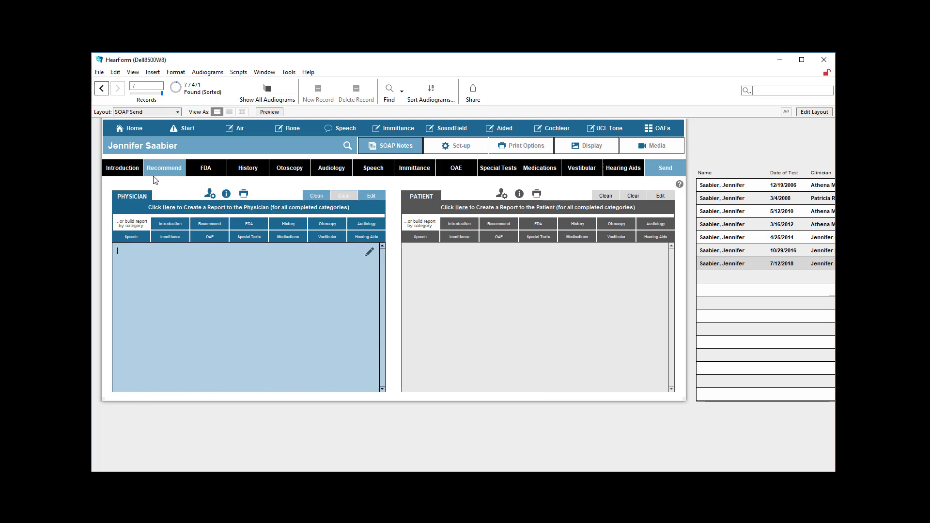
- Review the comments in the Introduction, History and Otoscopy categories, selecting all the Otoscopy text
click(122, 169)
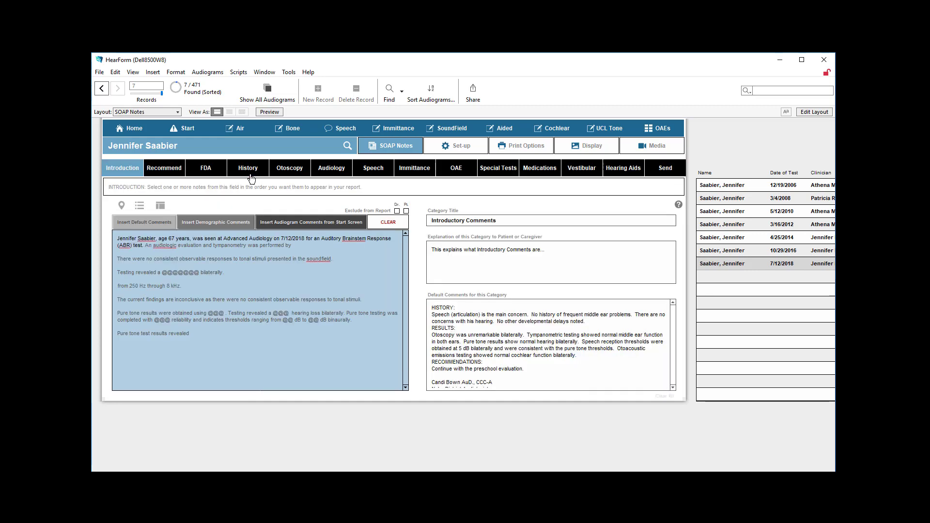
click(252, 176)
click(287, 173)
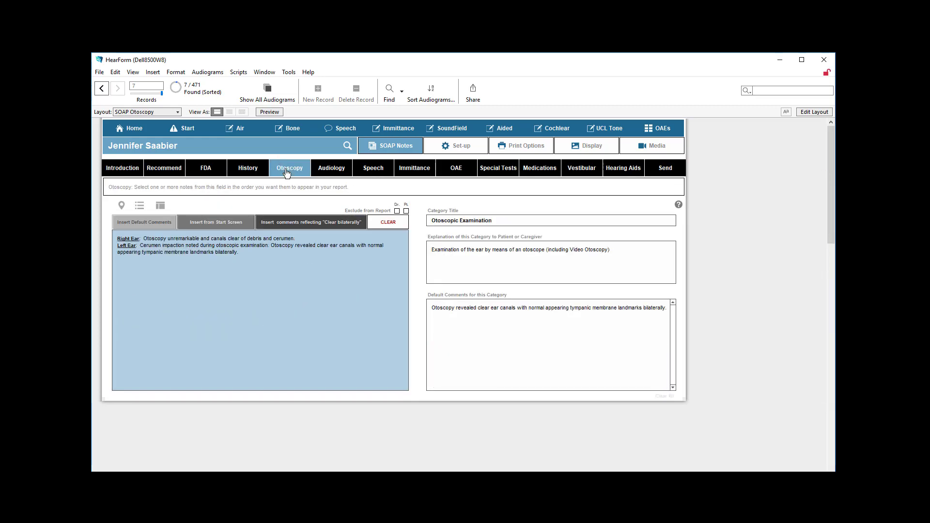
click(336, 274)
key(ctrl+a)
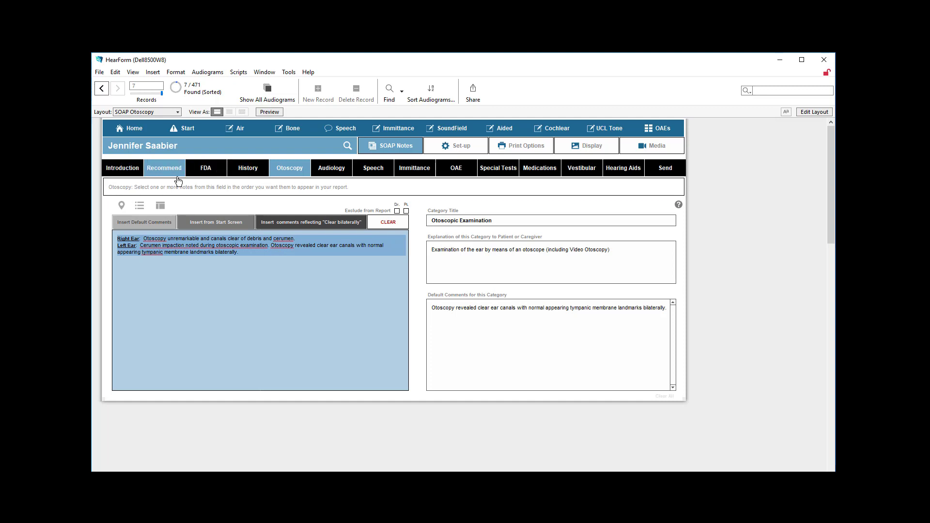
- Try building the physician report by category from Introduction, History, Audiology and Recommend, and clear it again
click(666, 168)
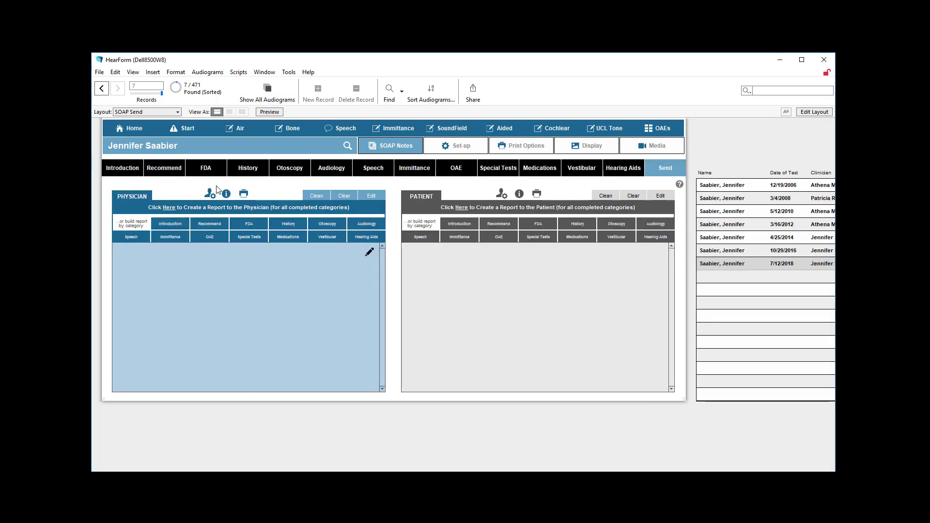
click(178, 225)
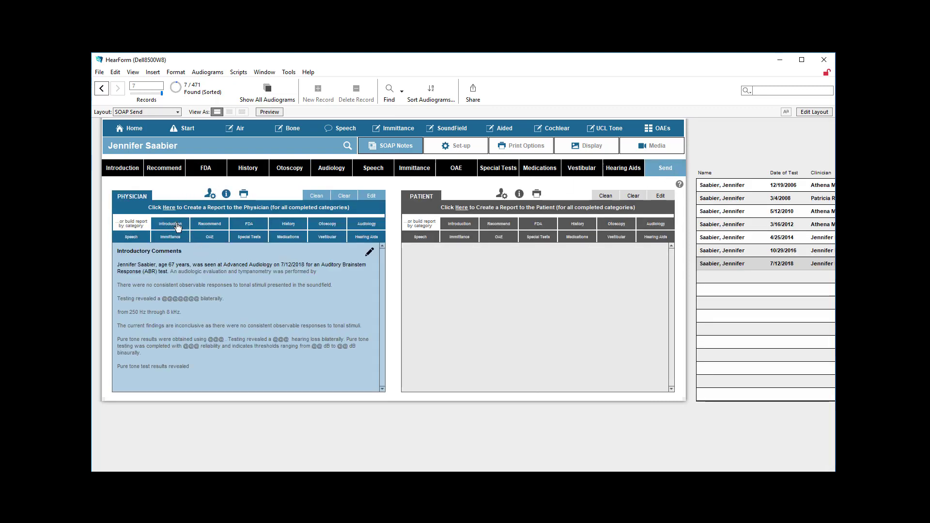
click(297, 226)
click(363, 229)
click(216, 229)
drag(168, 261, 280, 455)
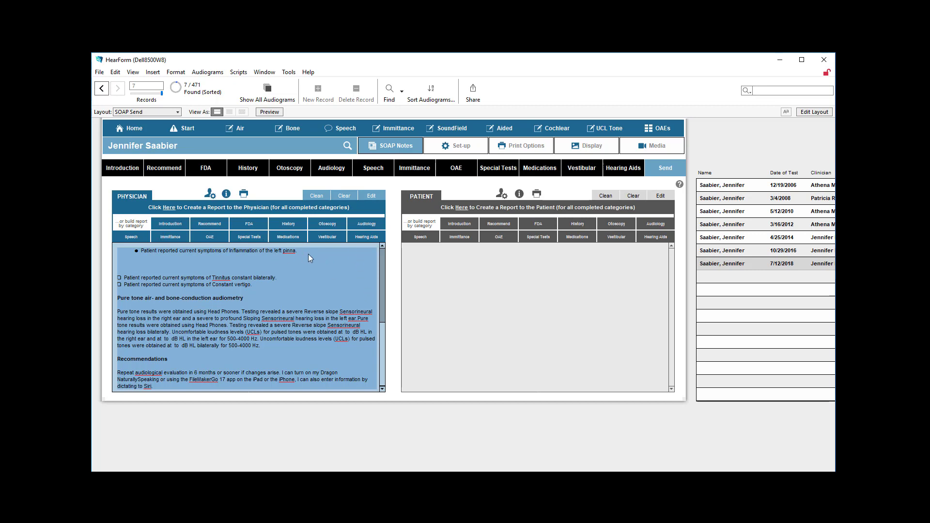
click(343, 197)
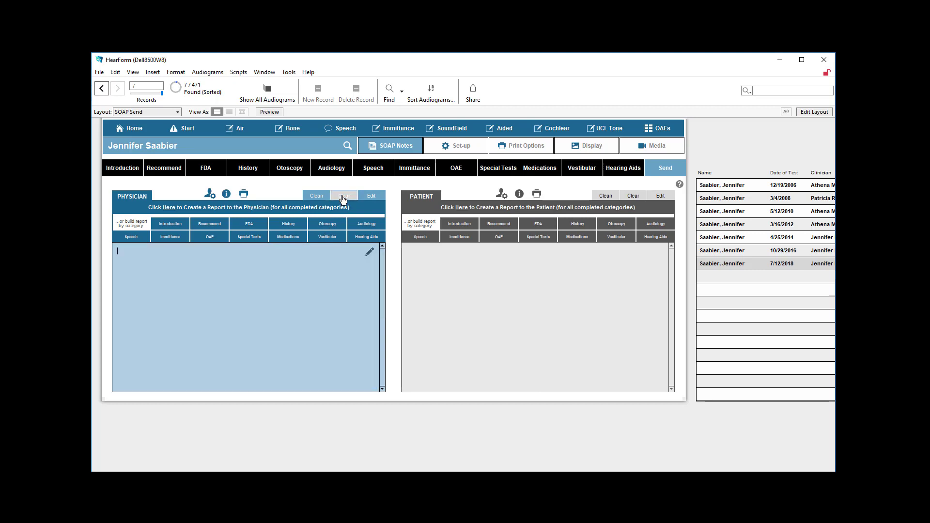
- Create the physician report from all completed categories and enter it as a chart note
click(195, 212)
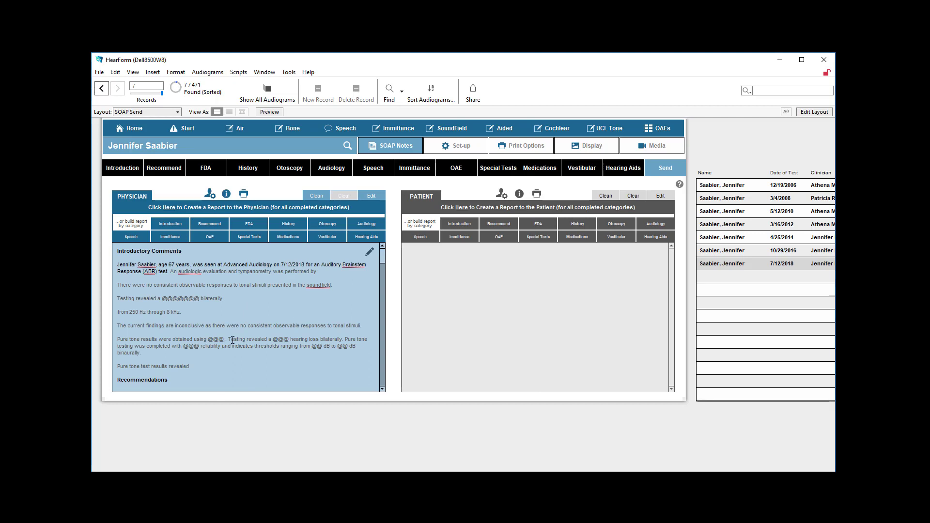
drag(190, 253, 106, 249)
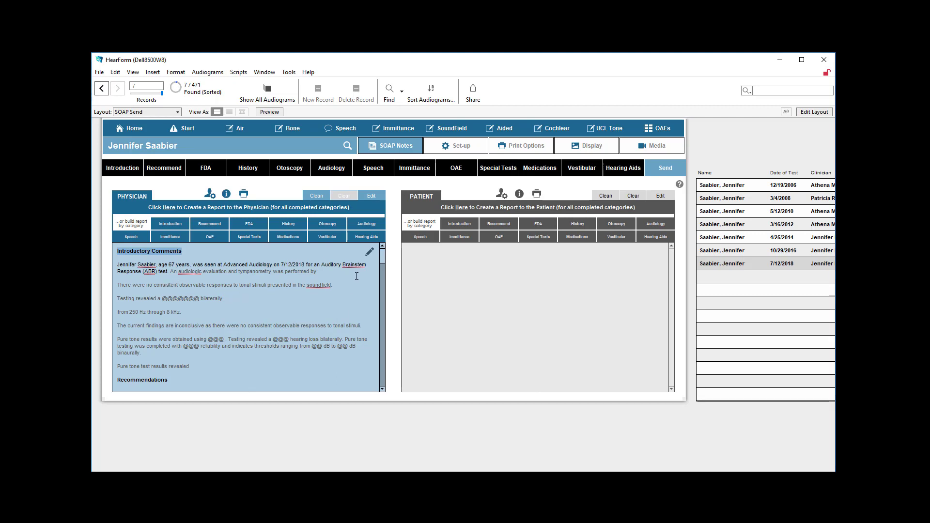
click(368, 253)
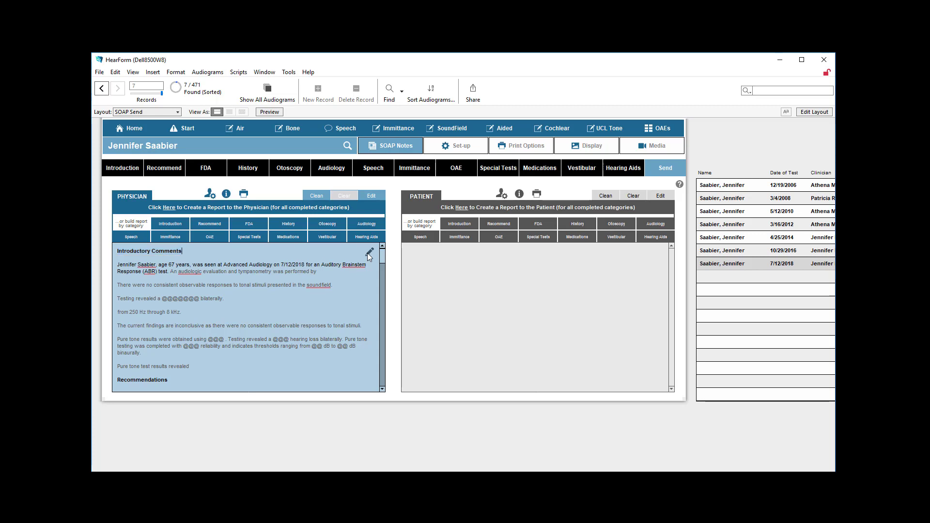
drag(333, 286, 246, 244)
click(344, 424)
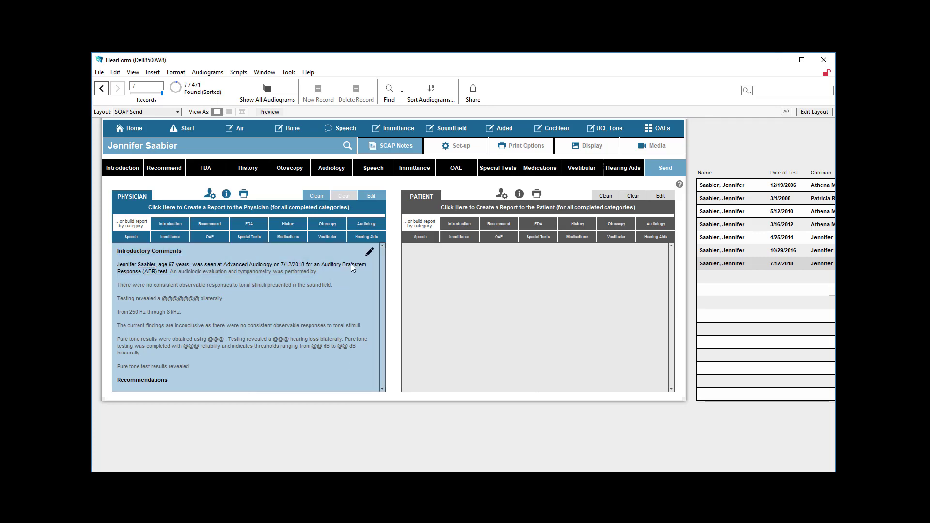
click(369, 251)
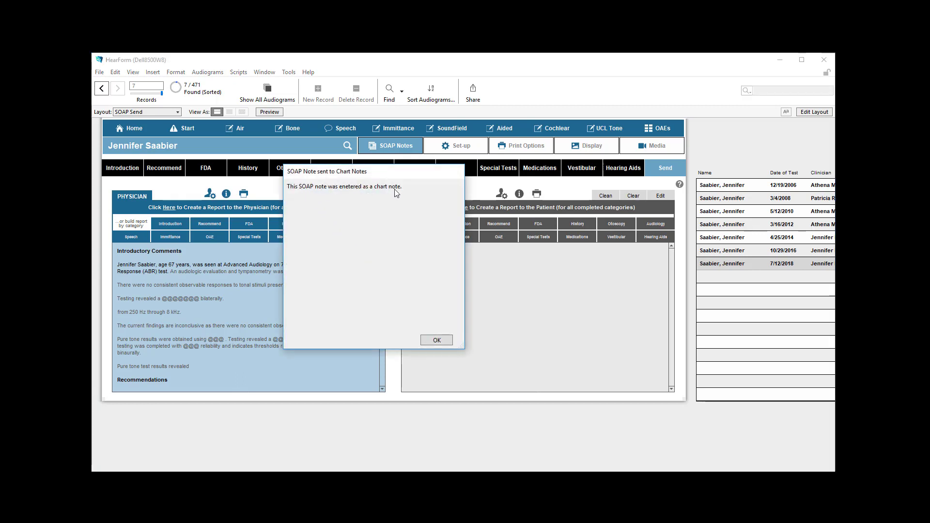
click(436, 342)
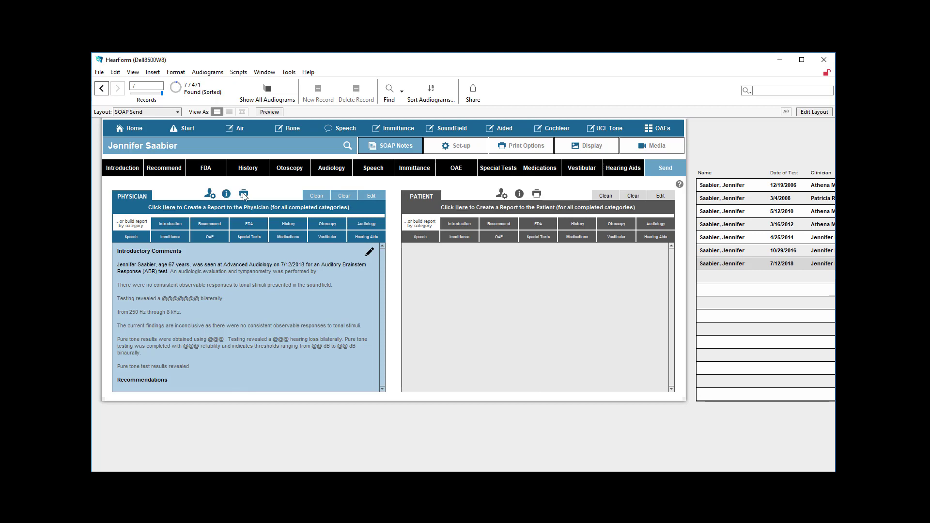
- View the physicians that can be assigned to the physician report and close the list
click(211, 195)
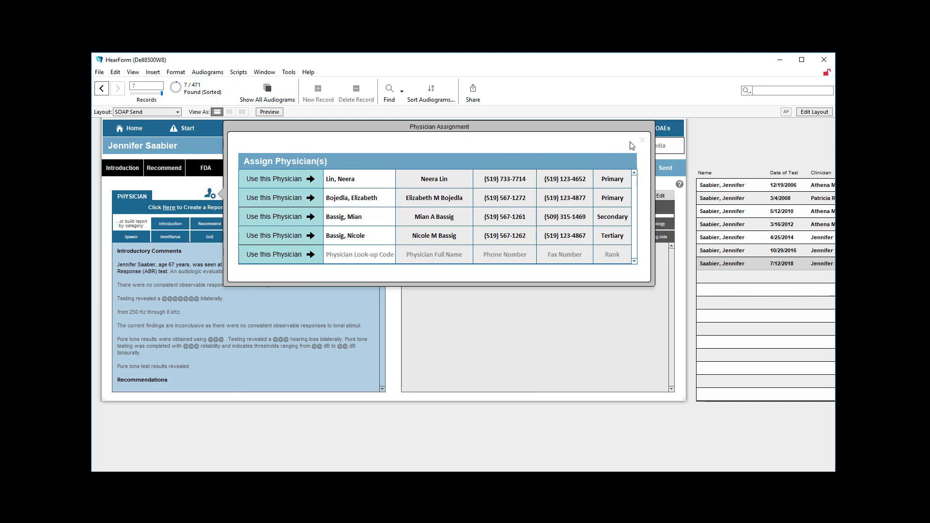
click(642, 140)
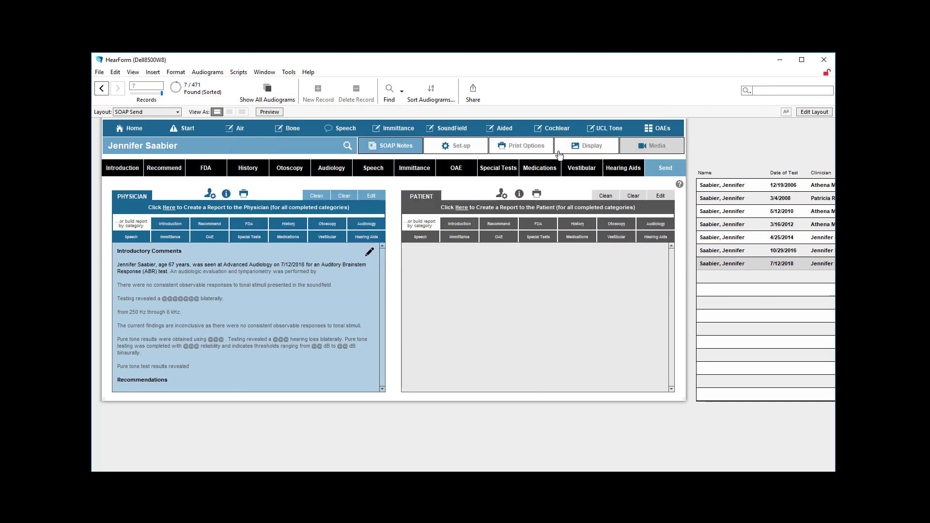
- Try the Gradient background, Hide Photo and Hide Audiogram report options, and restore background None with both hide options off
click(227, 194)
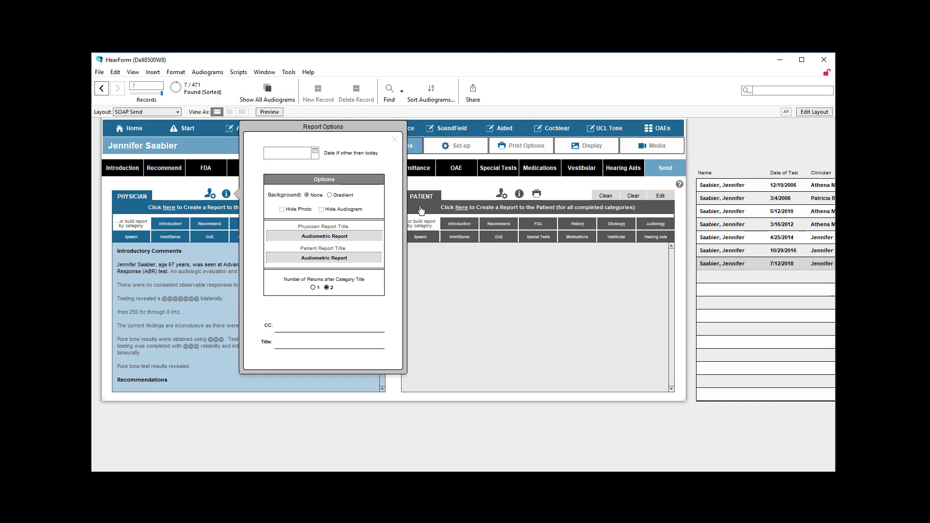
click(330, 195)
click(308, 195)
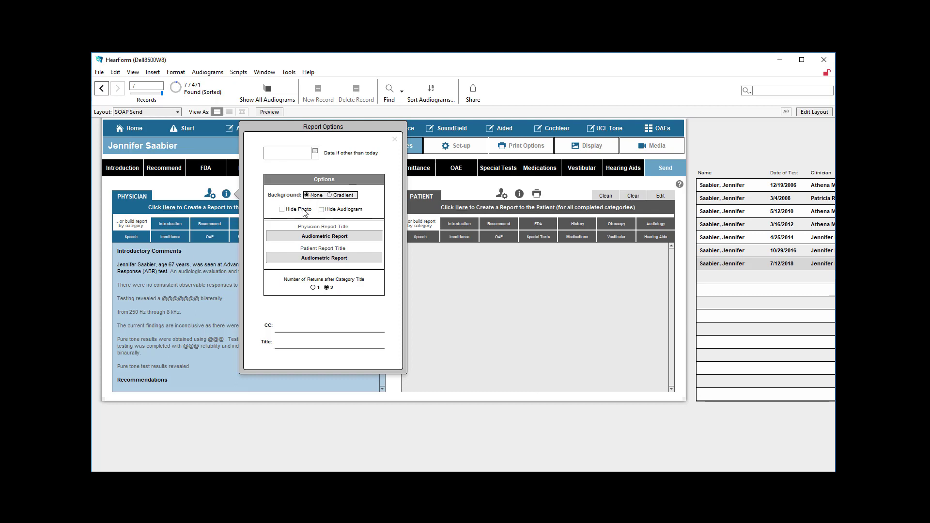
click(297, 211)
click(283, 210)
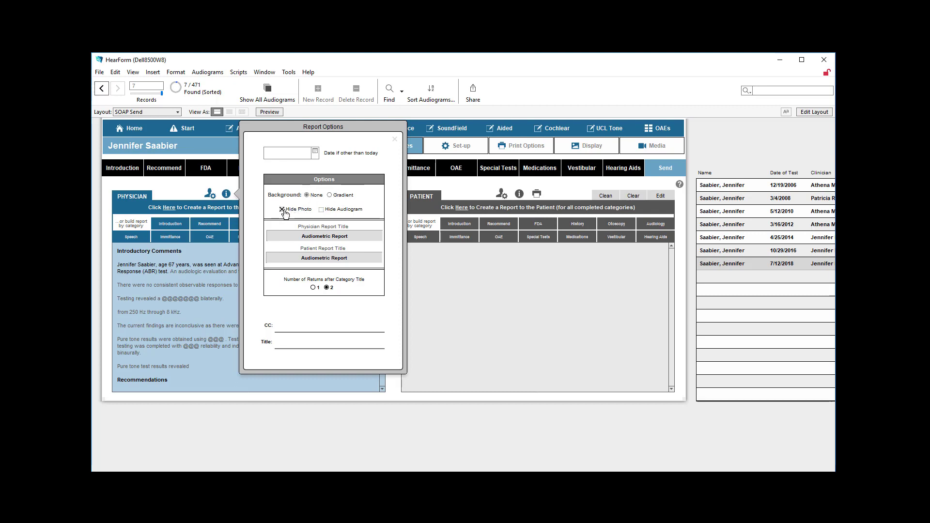
click(322, 212)
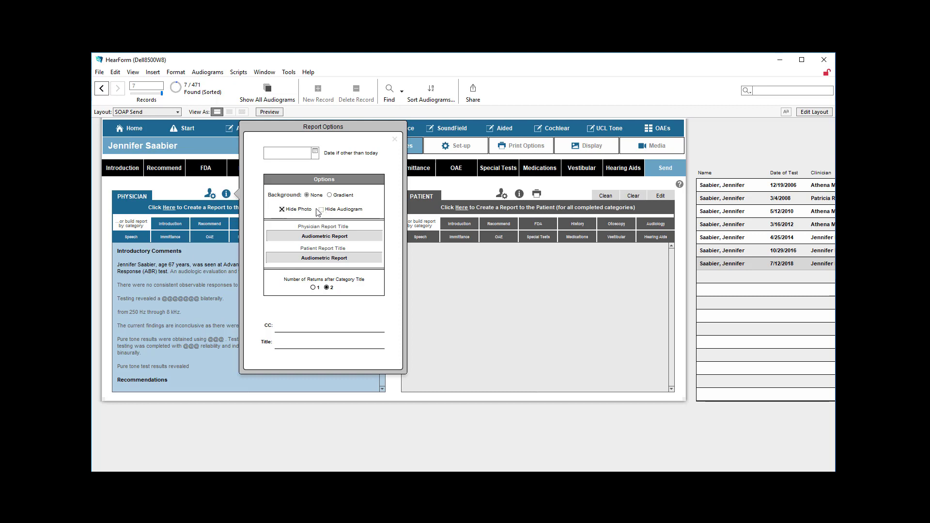
click(282, 210)
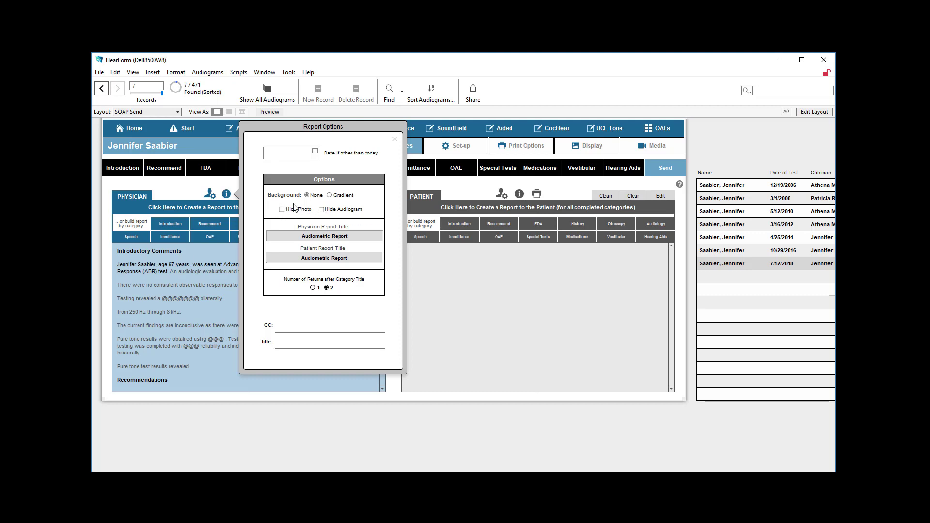
- Examine the date, physician and patient report title, CC and Title fields in the report options, and close the options
click(287, 154)
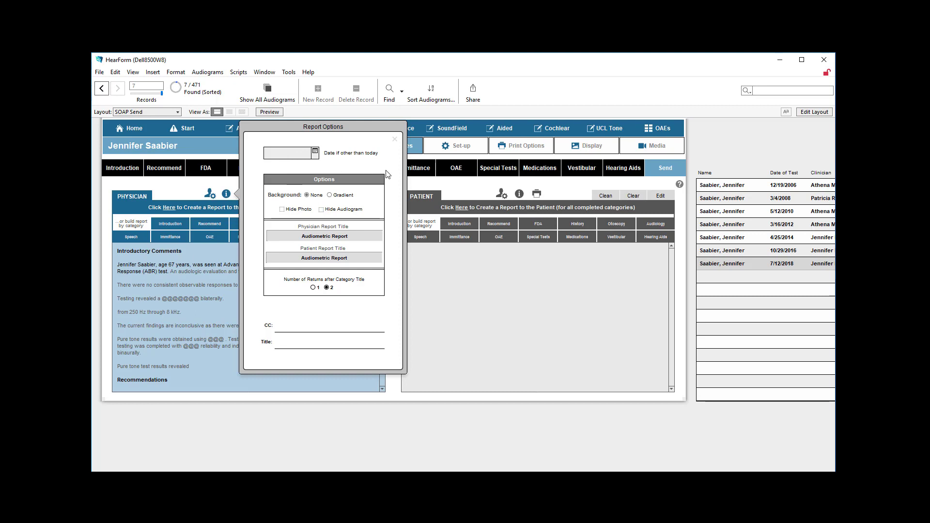
click(312, 237)
drag(355, 236, 288, 235)
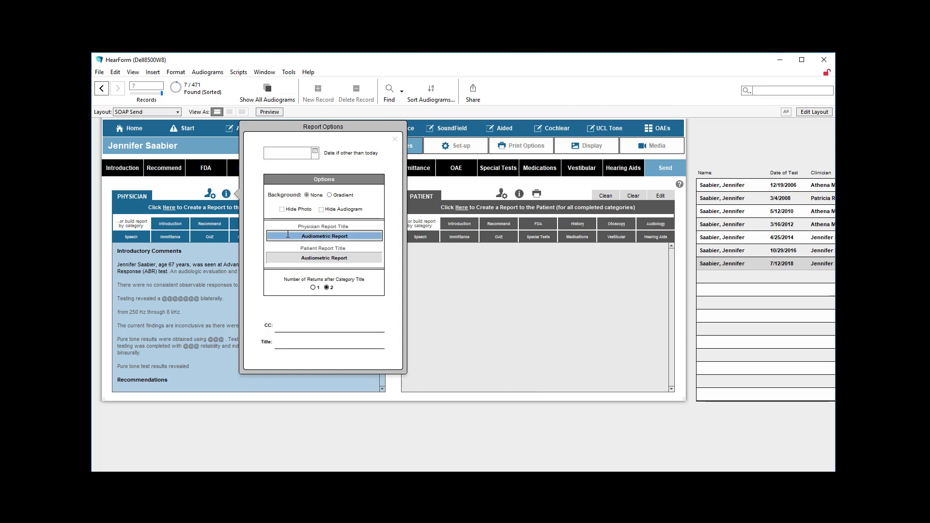
click(287, 257)
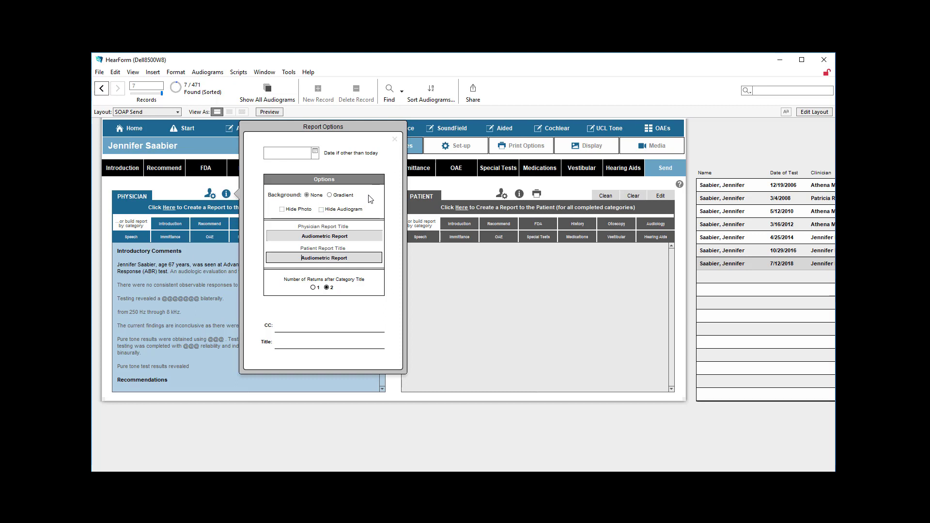
click(319, 328)
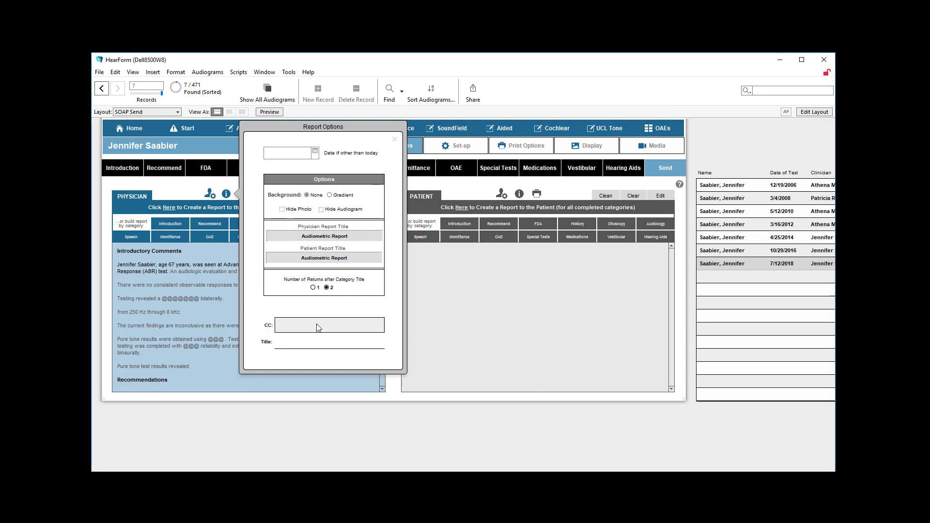
click(334, 343)
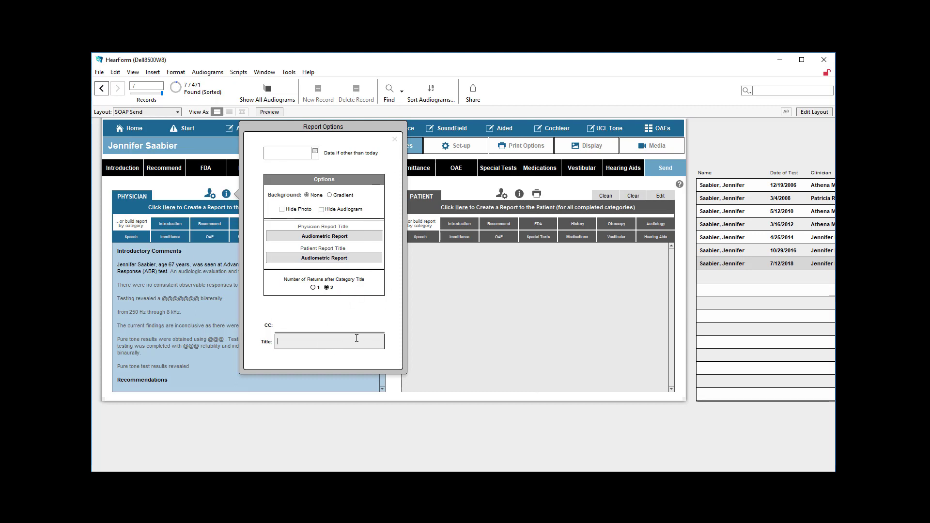
click(396, 141)
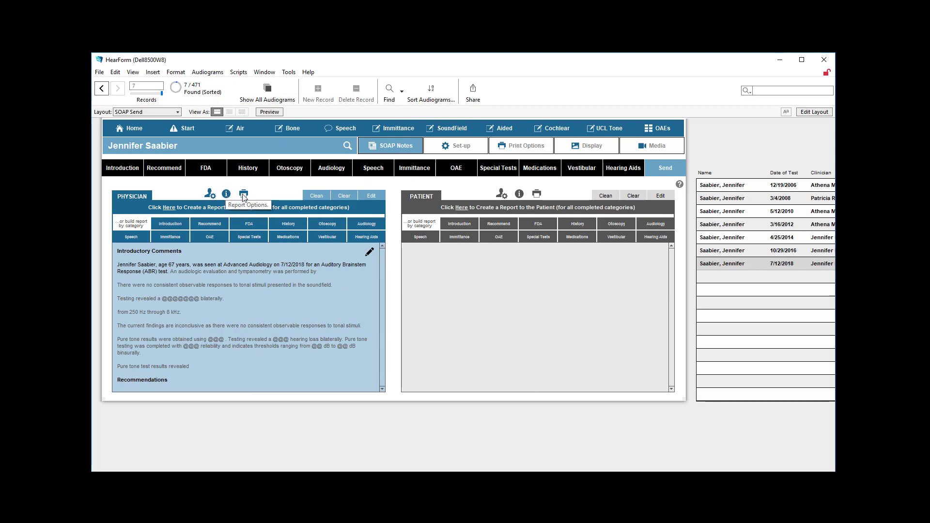
- Open the physician report in its editing layout, read through it and return to the SOAP notes
click(326, 197)
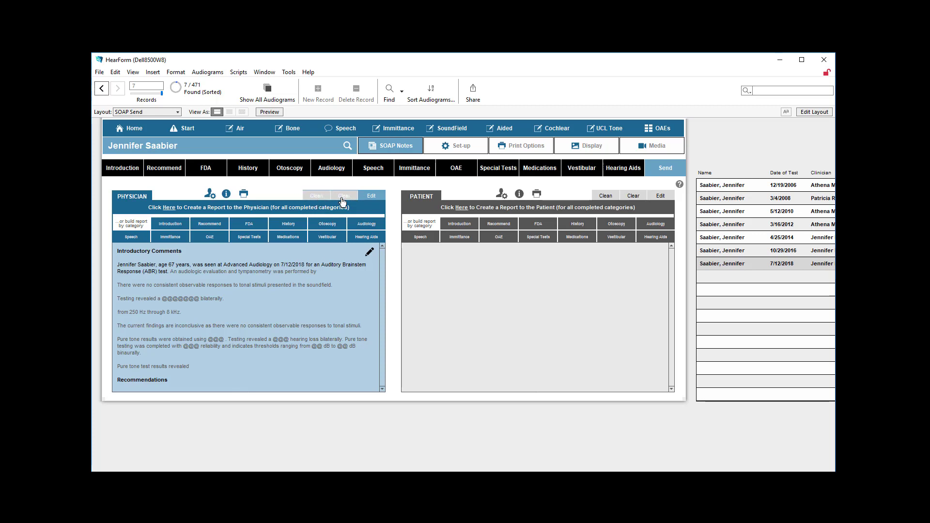
click(368, 197)
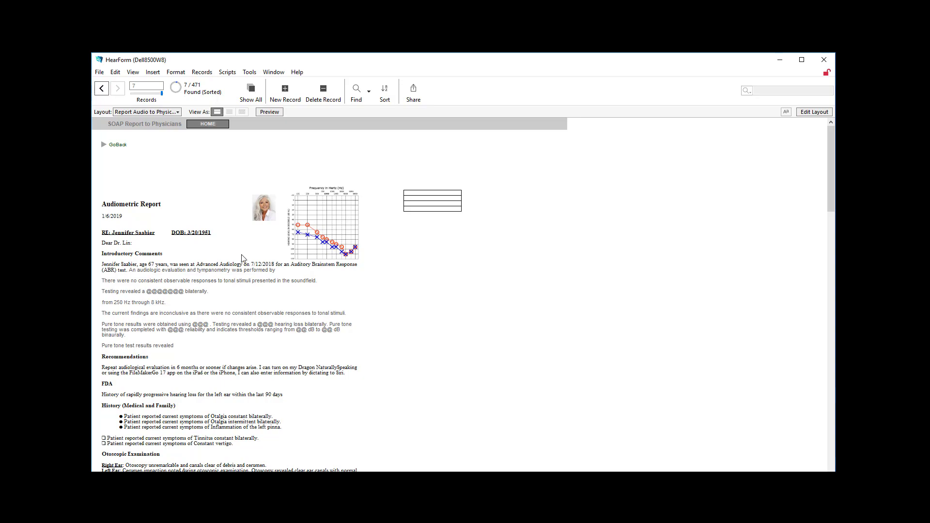
scroll(241, 254, down, 10)
scroll(242, 255, down, 10)
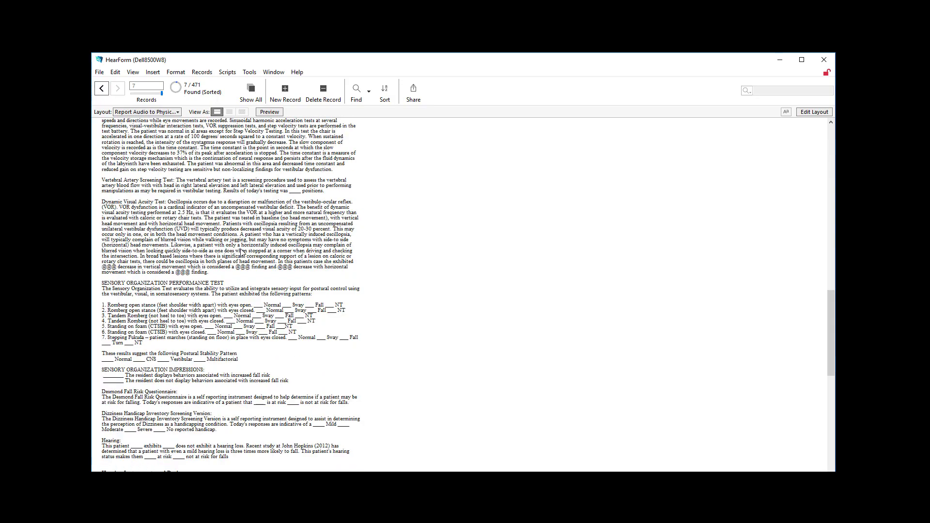
scroll(242, 254, up, 20)
scroll(233, 175, up, 2)
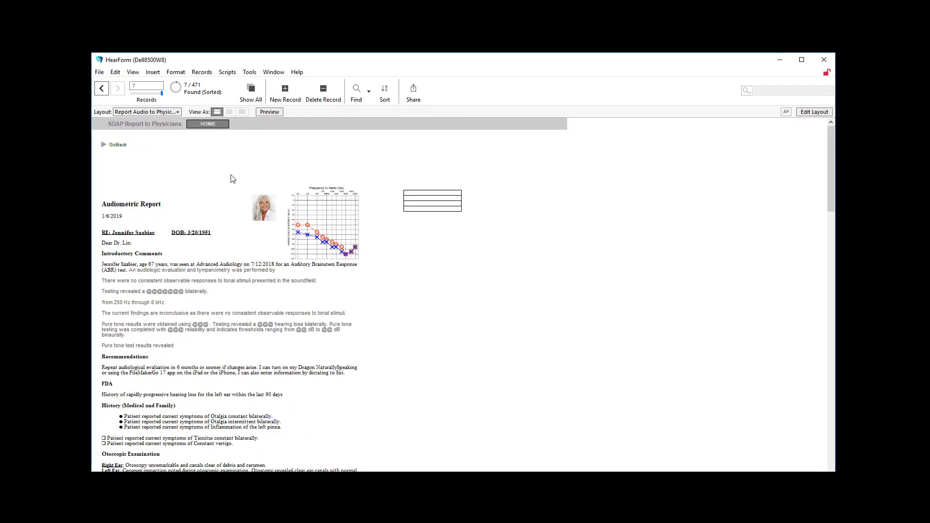
click(118, 145)
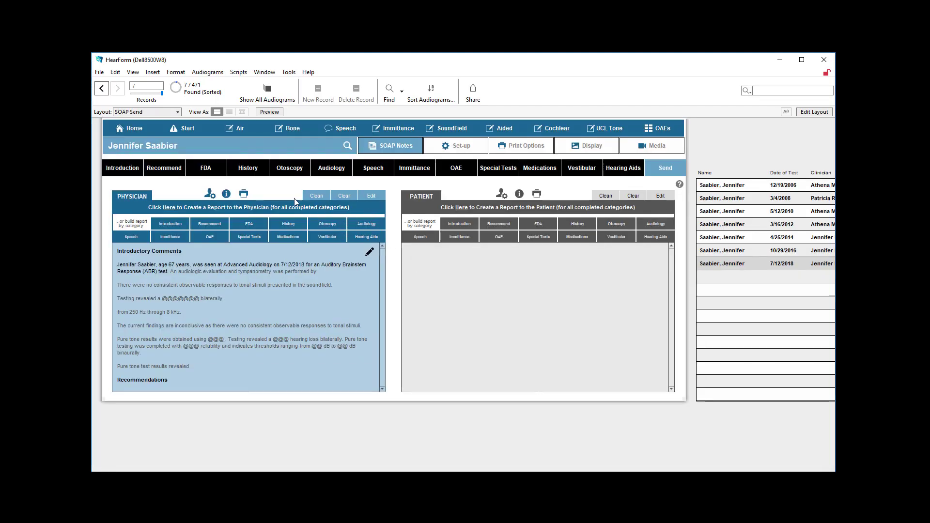
- Prepare an email of the report to the physician with Audiogram Standard and Medical Clearance attached, continuing past the private health information warning
click(244, 194)
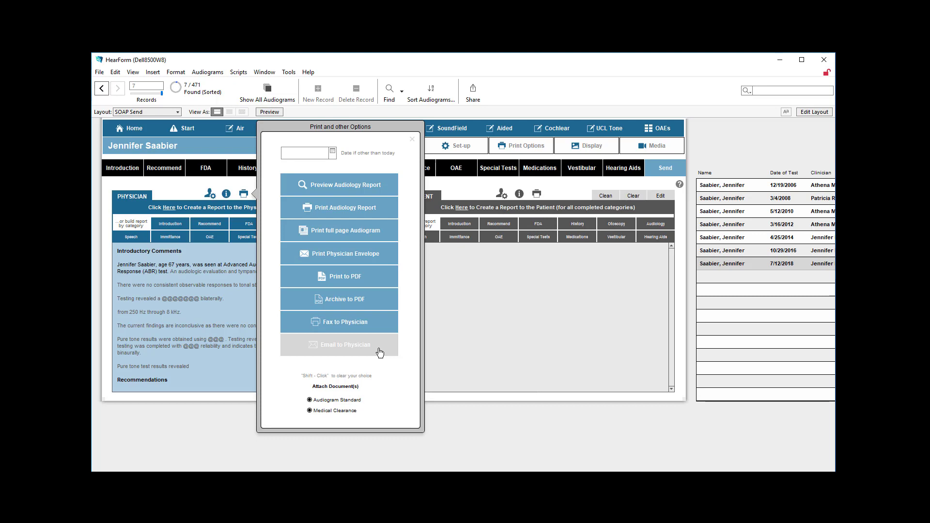
shift+click(312, 403)
click(312, 403)
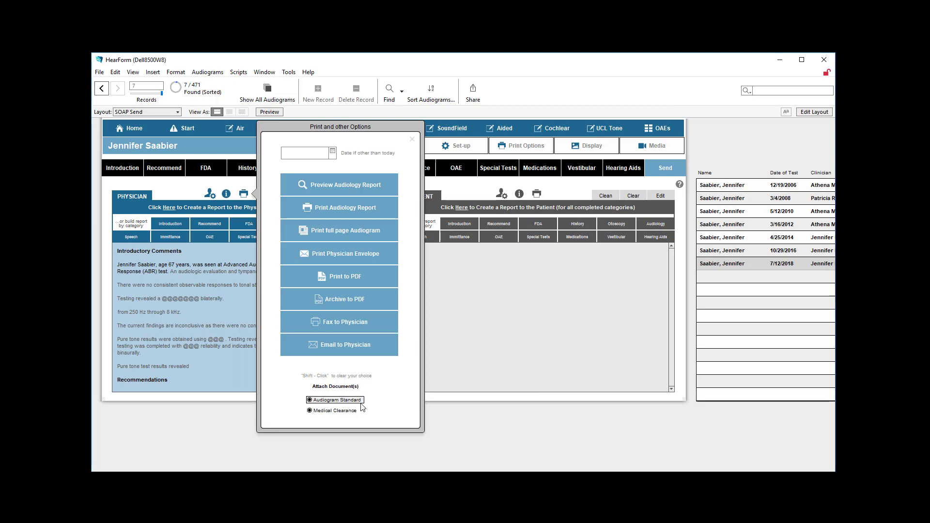
click(310, 412)
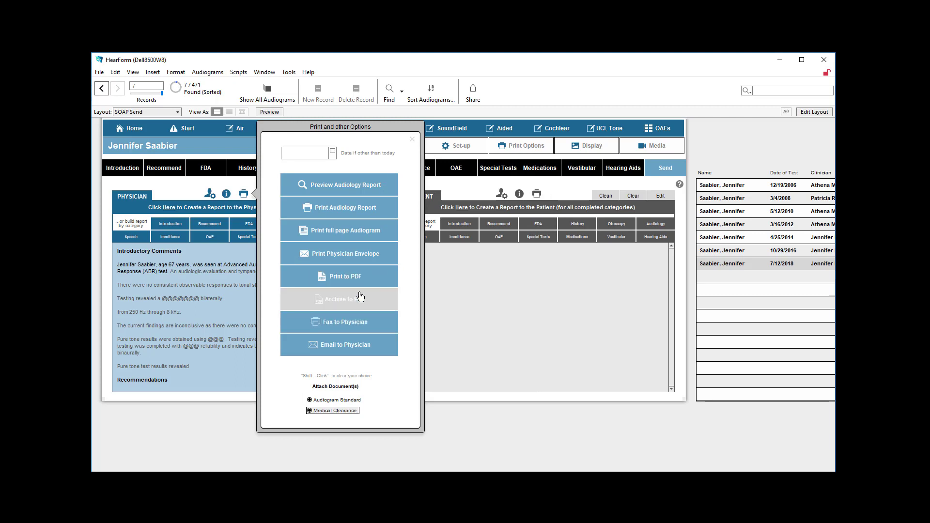
click(350, 343)
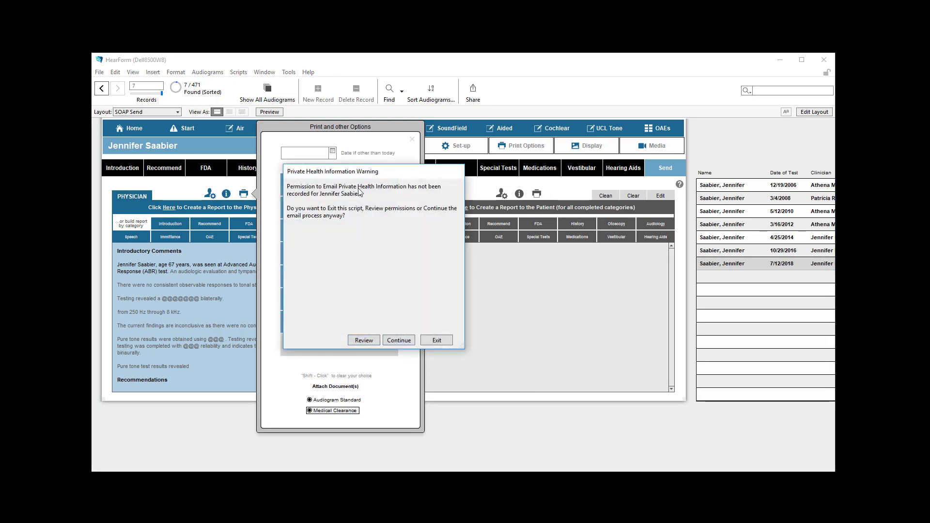
click(395, 338)
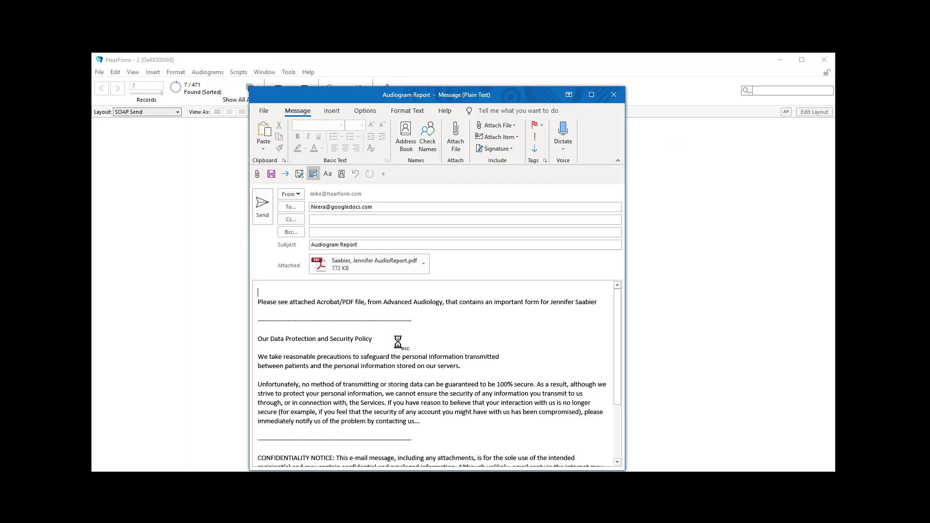
- Review the email draft's recipient, subject, message, data protection policy and confidentiality notice
drag(379, 208, 292, 209)
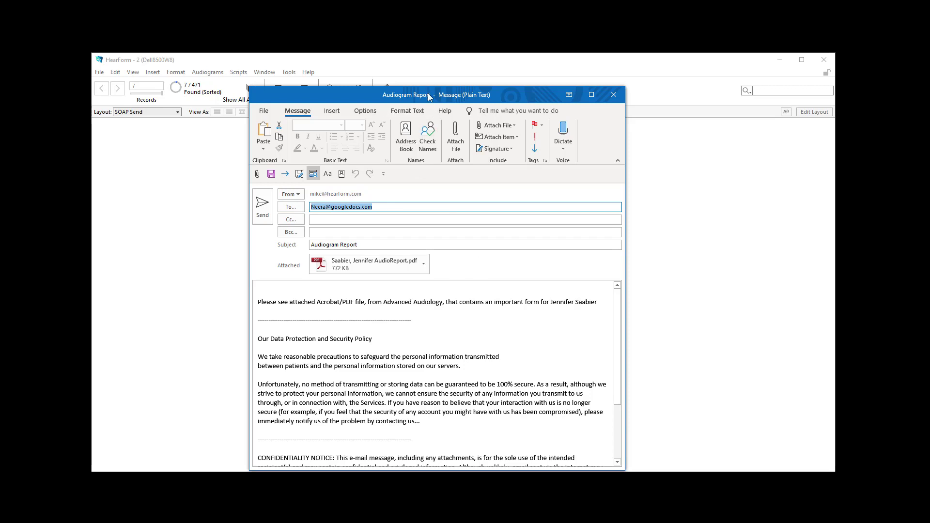
drag(428, 94, 410, 66)
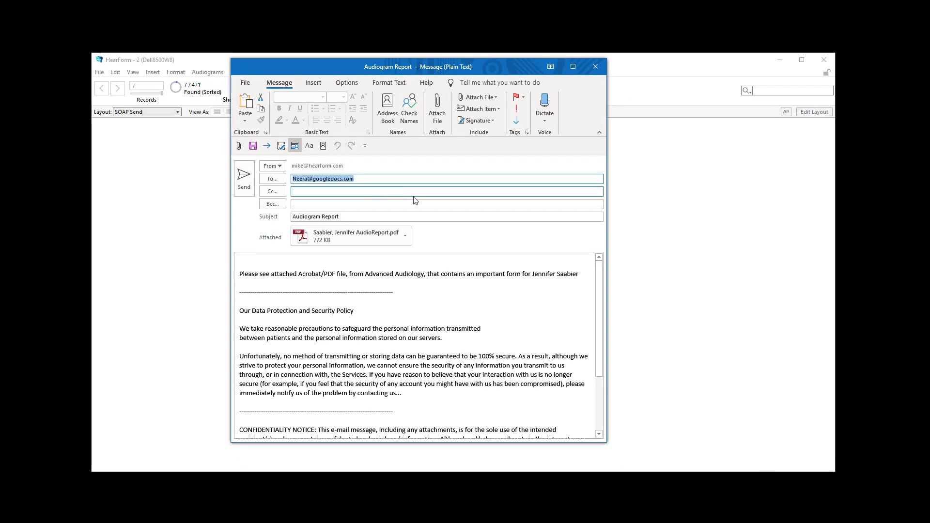
scroll(306, 278, down, 3)
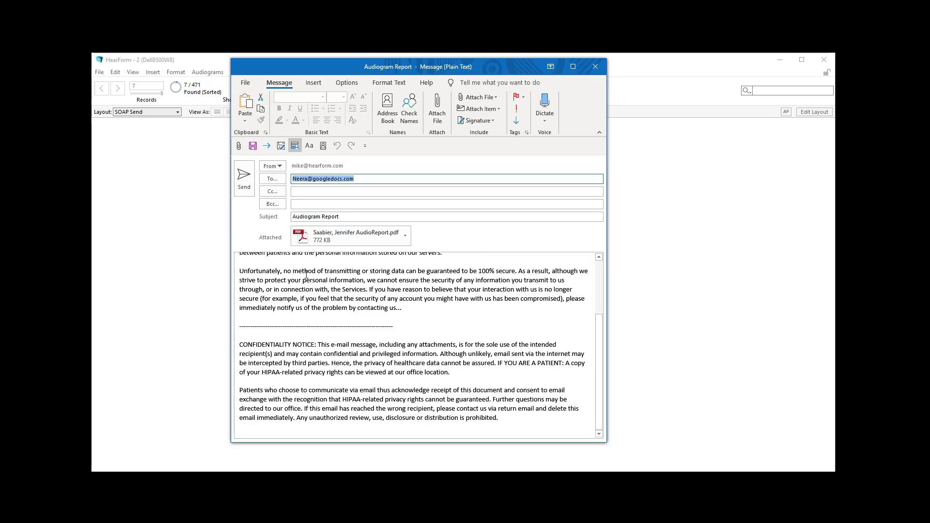
scroll(320, 276, up, 3)
click(339, 273)
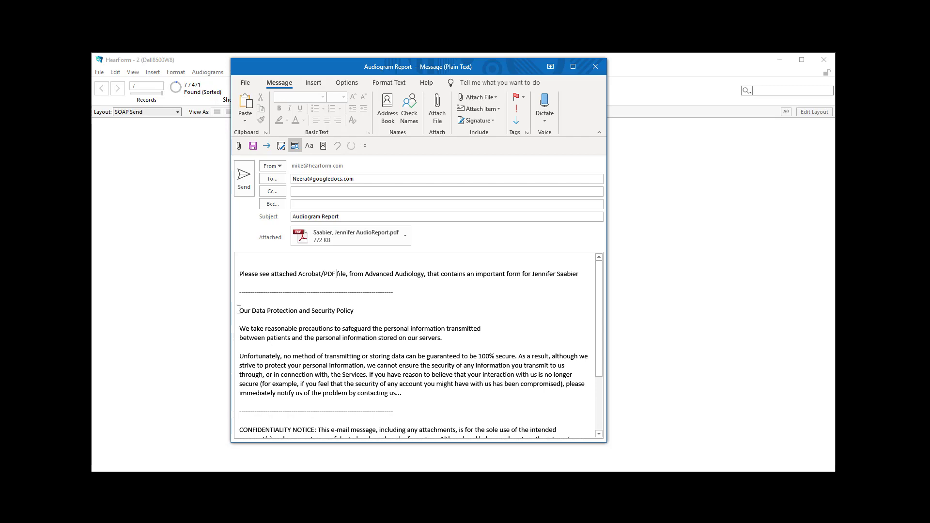
drag(240, 311, 422, 445)
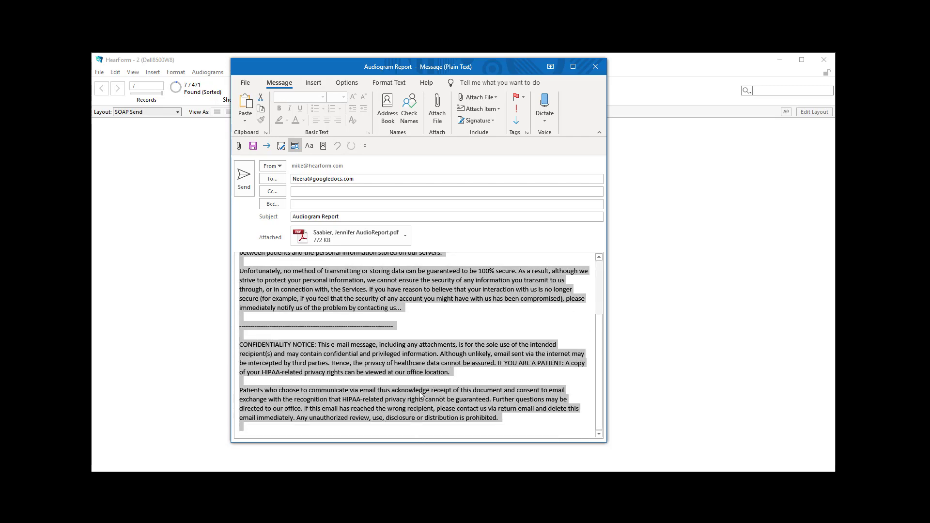
scroll(421, 395, up, 3)
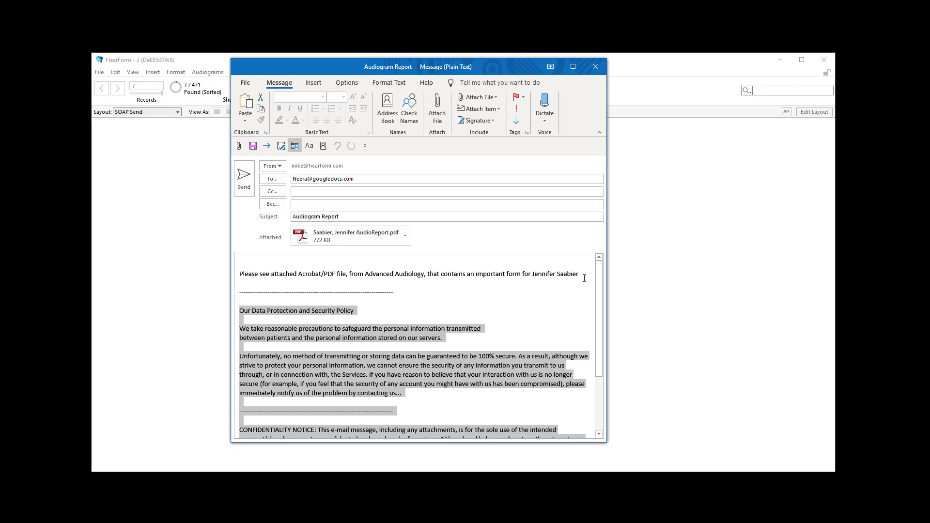
click(355, 218)
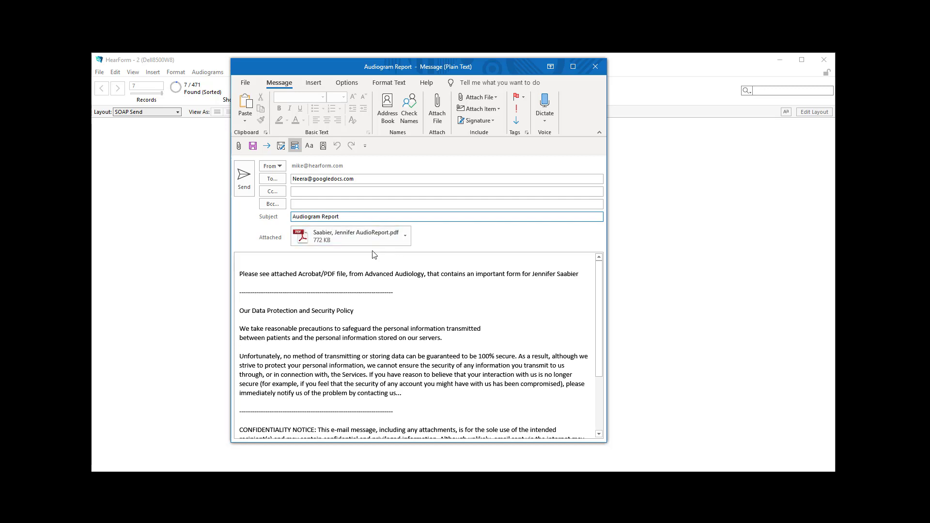
- Open the audiology report PDF attached to the email and read through its pages
double_click(346, 240)
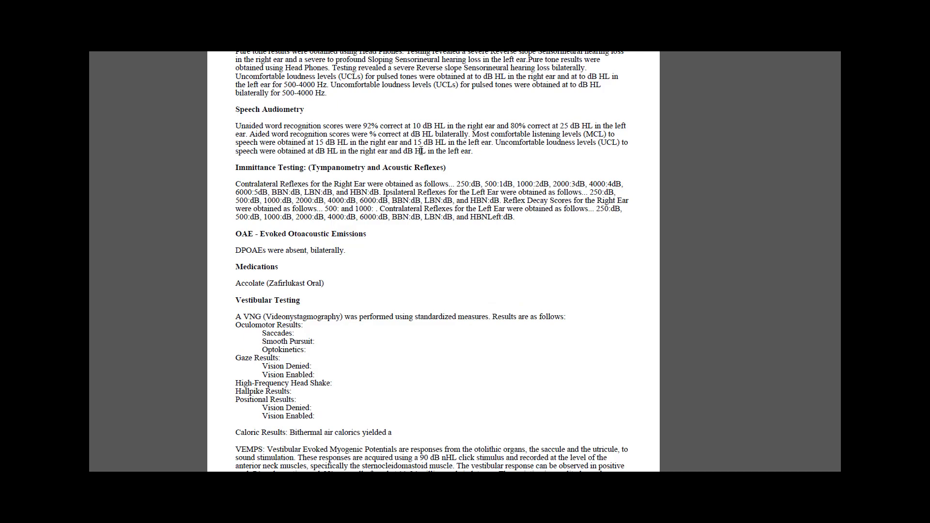
scroll(400, 159, down, 1)
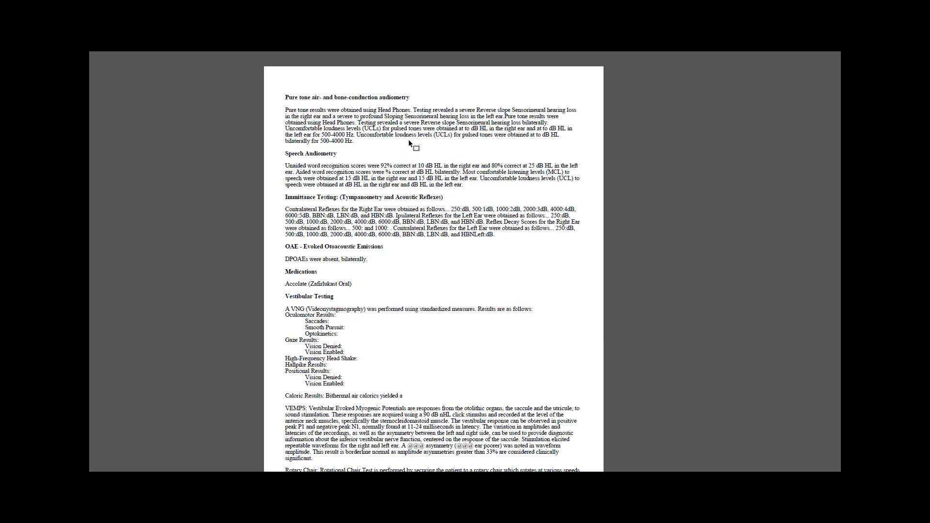